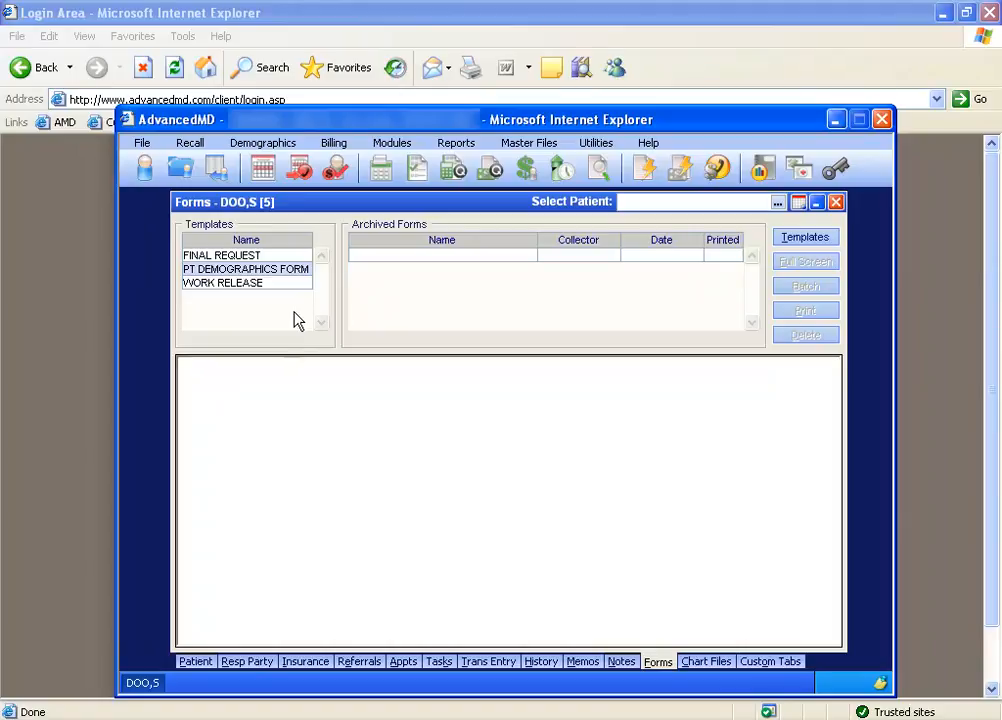
Preview the WORK RELEASE form for the current patient and examine the merged patient and provider names.
click(260, 284)
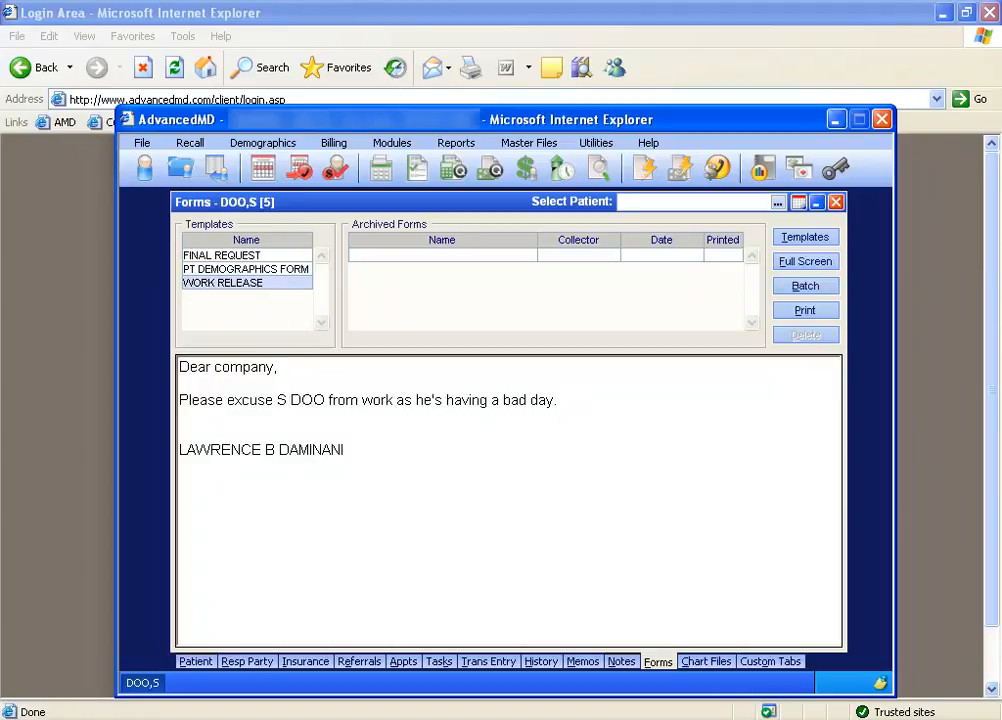
drag(277, 400, 321, 404)
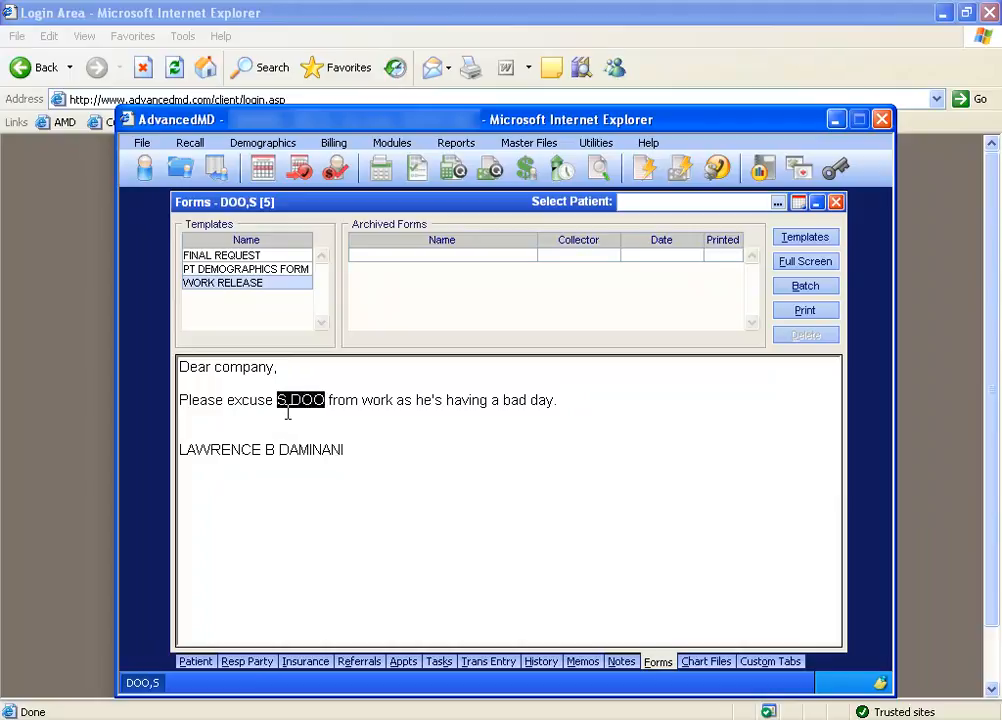
drag(179, 452, 347, 451)
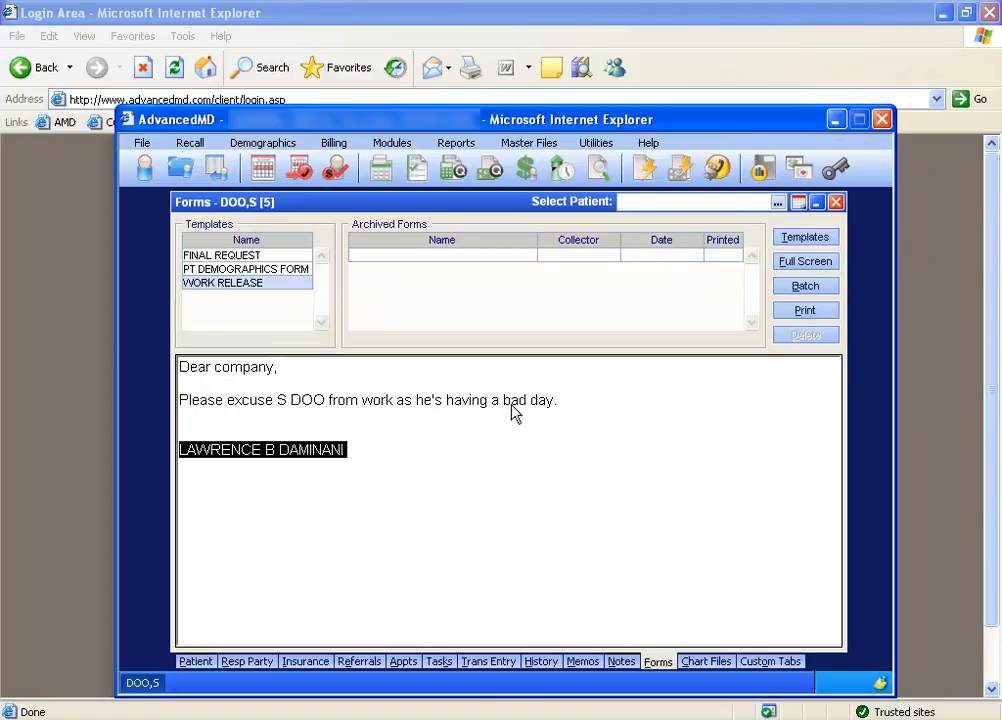
click(306, 398)
drag(276, 399, 327, 400)
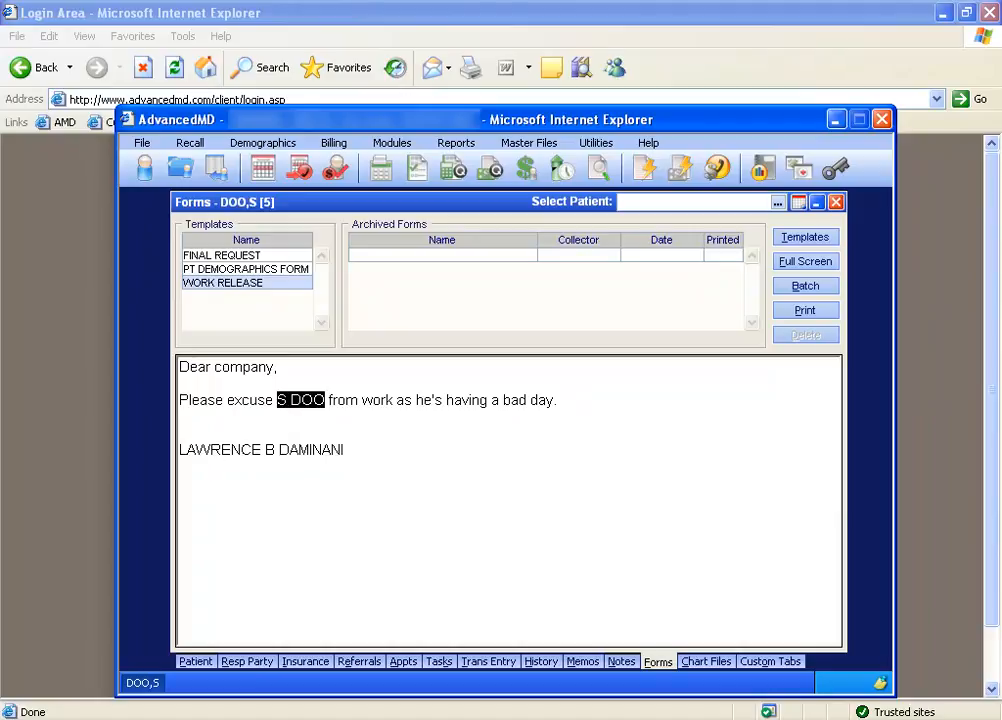
drag(180, 450, 343, 452)
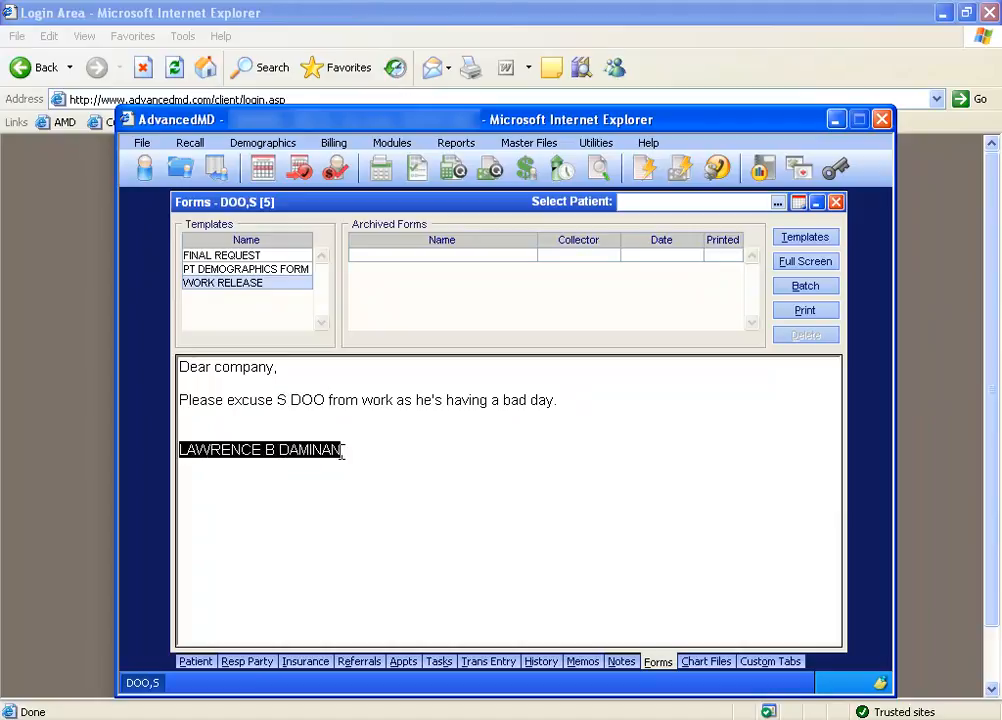
click(354, 427)
Load another patient by last name and check the merged patient and provider names in the WORK RELEASE form.
click(635, 201)
text(HEF)
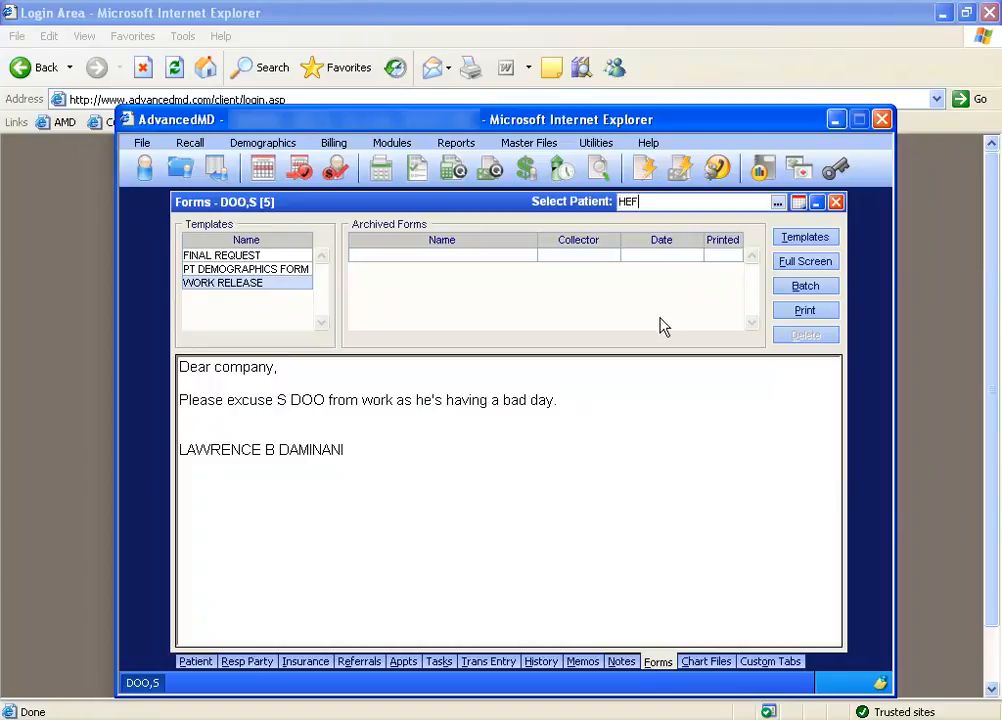
key(Return)
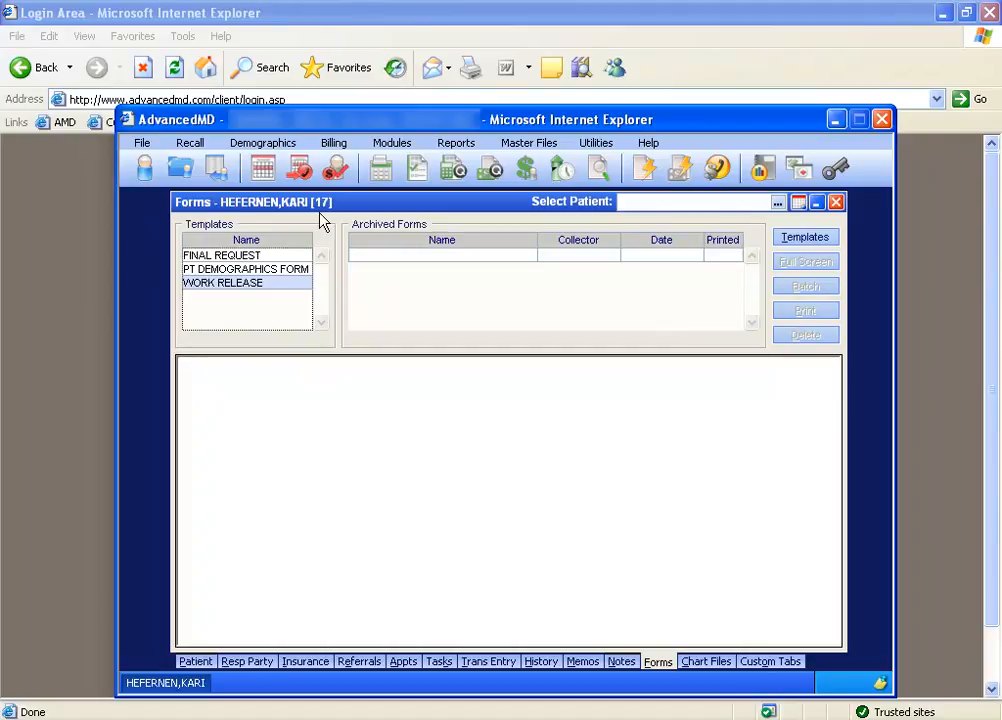
click(241, 289)
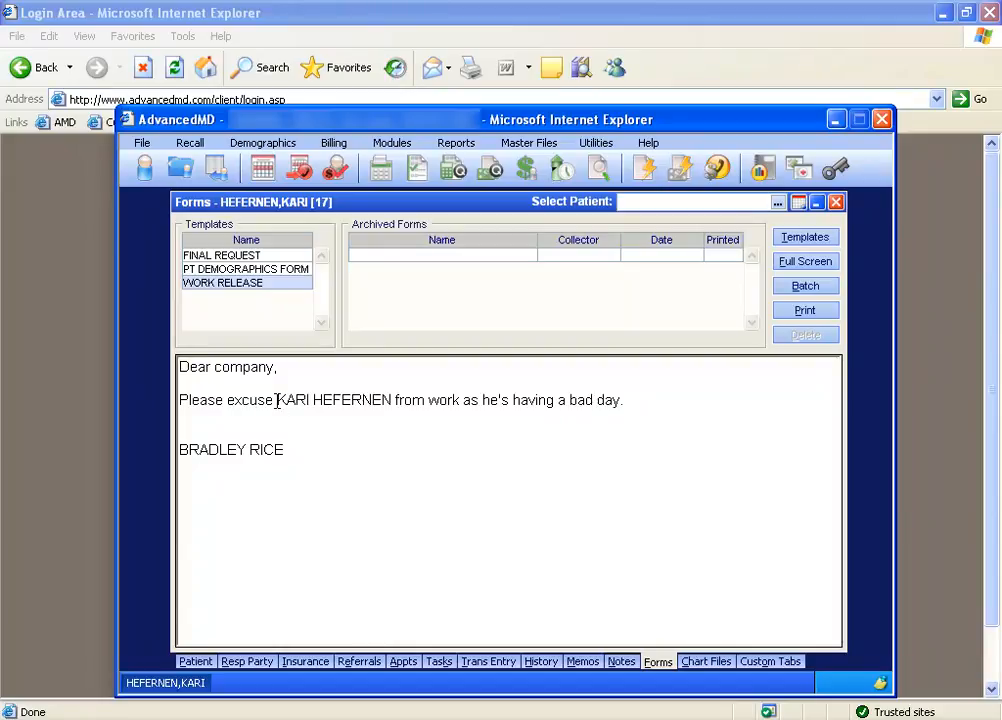
drag(277, 400, 391, 401)
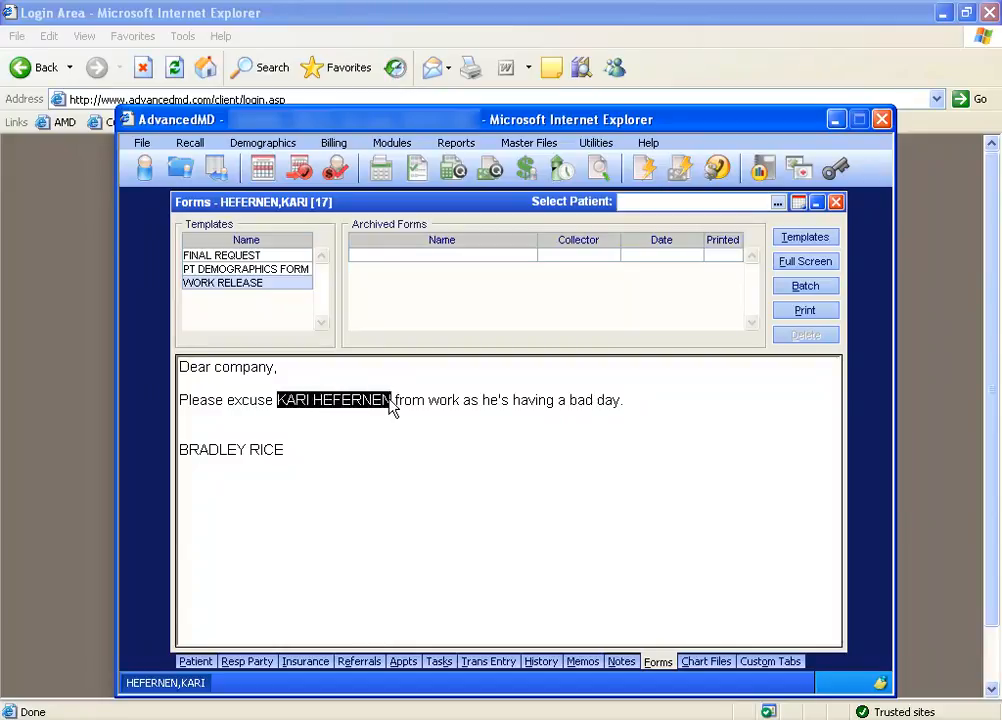
drag(179, 450, 286, 450)
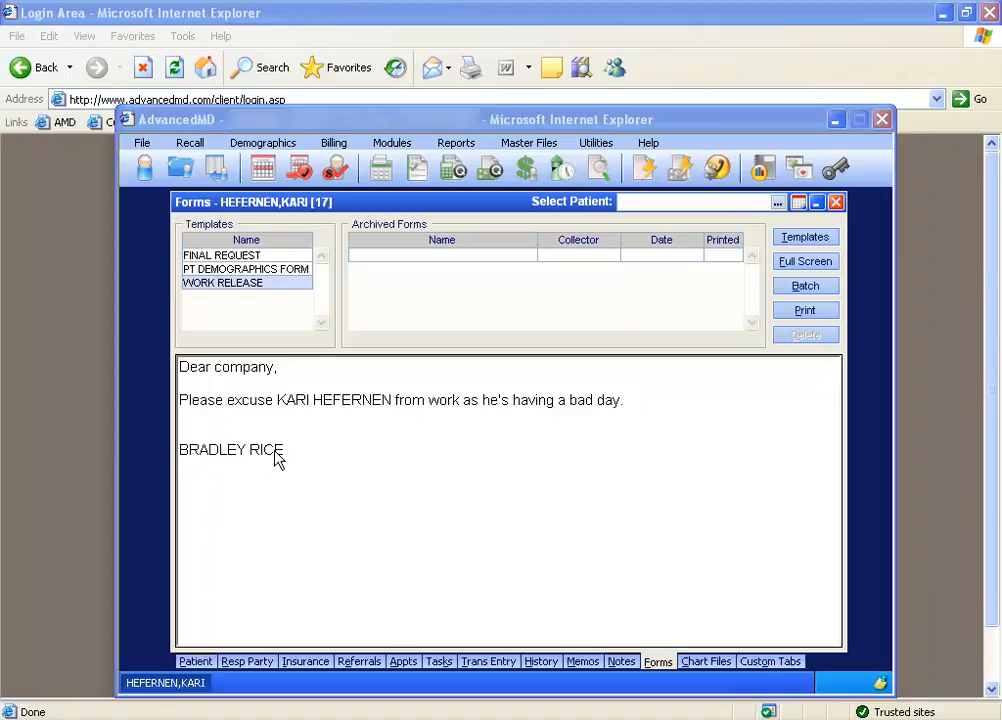
Preview the PT DEMOGRAPHICS FORM, examine its address and ZIP code lines, and preview the FINAL REQUEST letter.
click(254, 272)
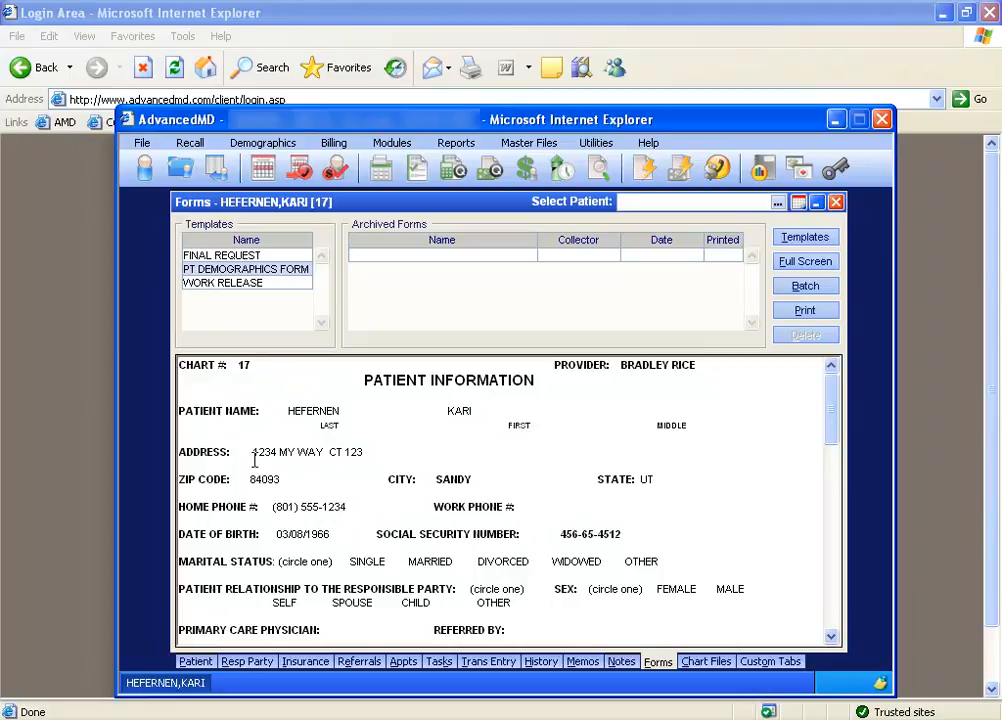
drag(254, 452, 365, 452)
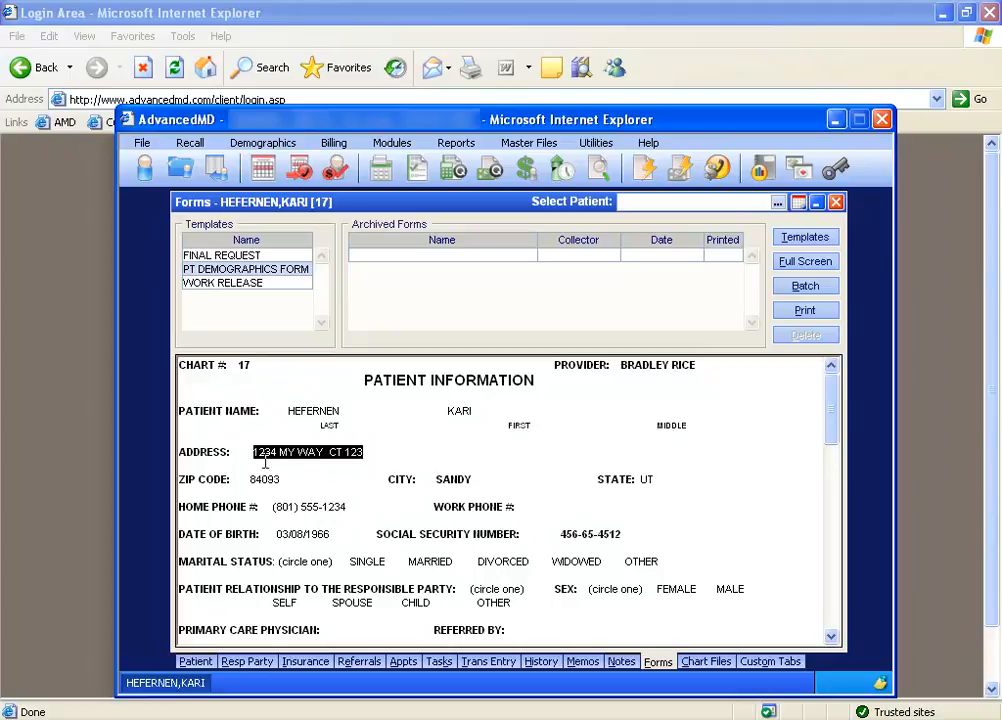
drag(251, 479, 257, 489)
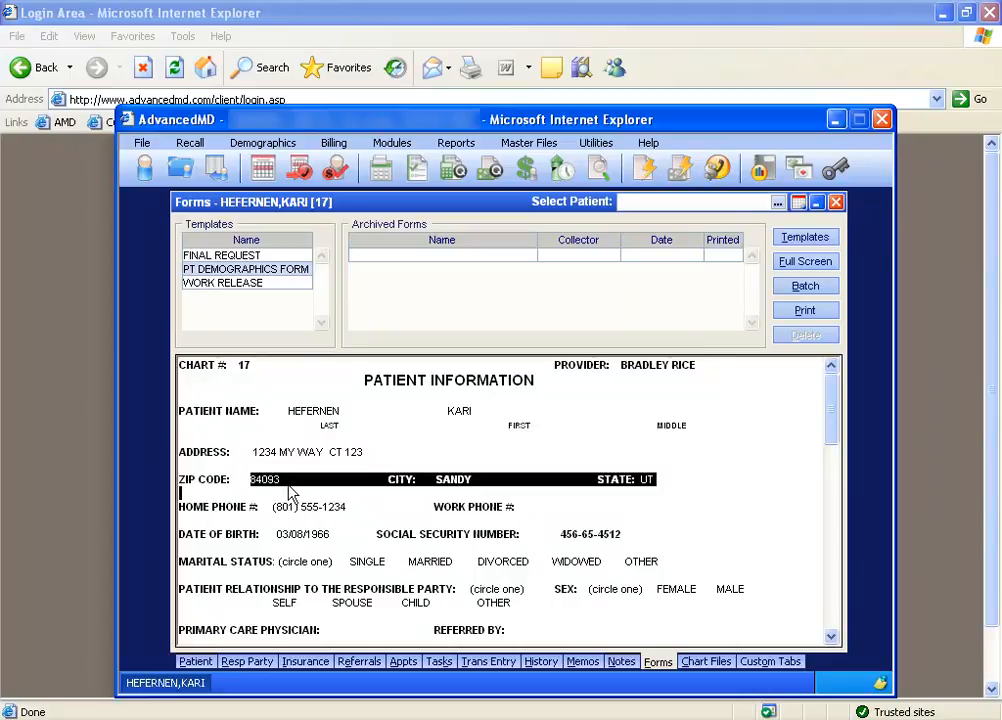
click(252, 258)
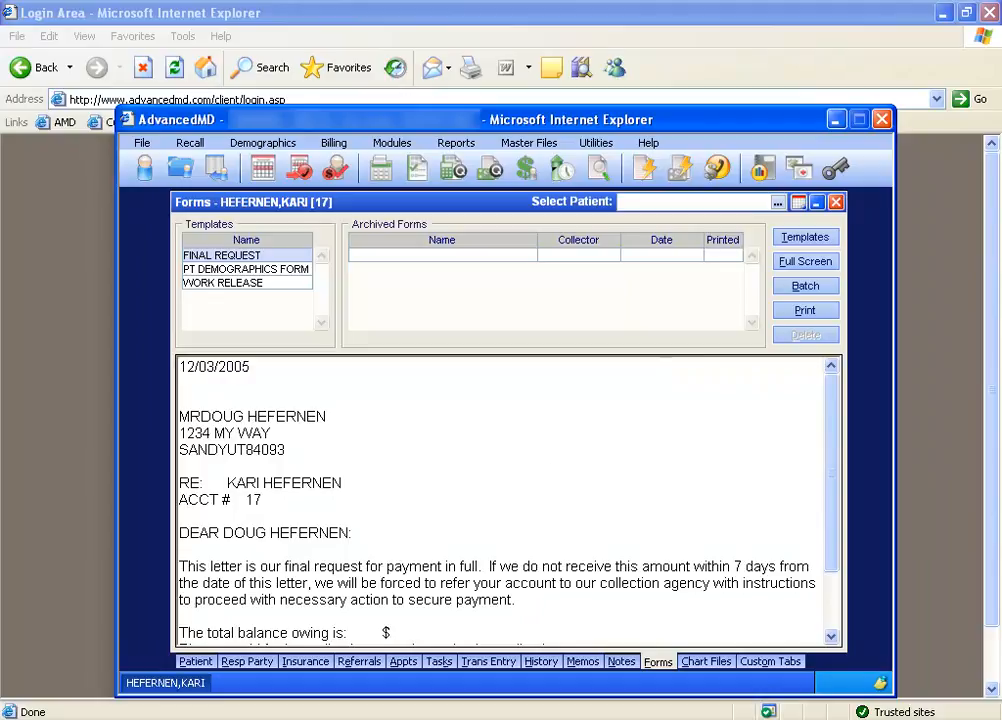
View the merge fields of the FINAL REQUEST and REFERRAL templates in the form template editor and close it.
click(805, 238)
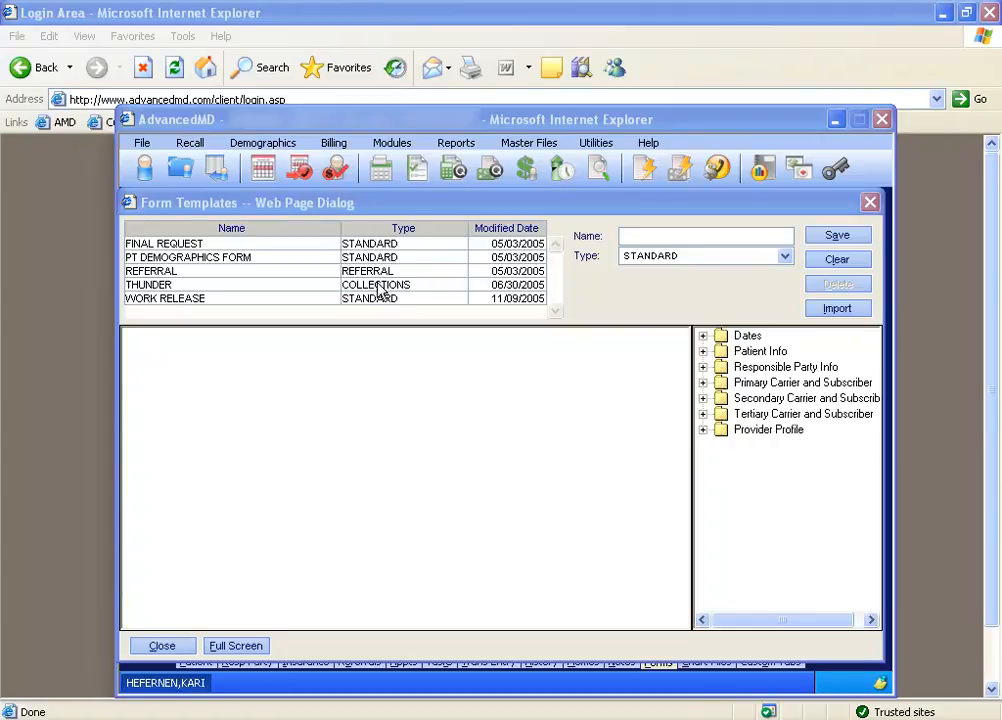
click(390, 247)
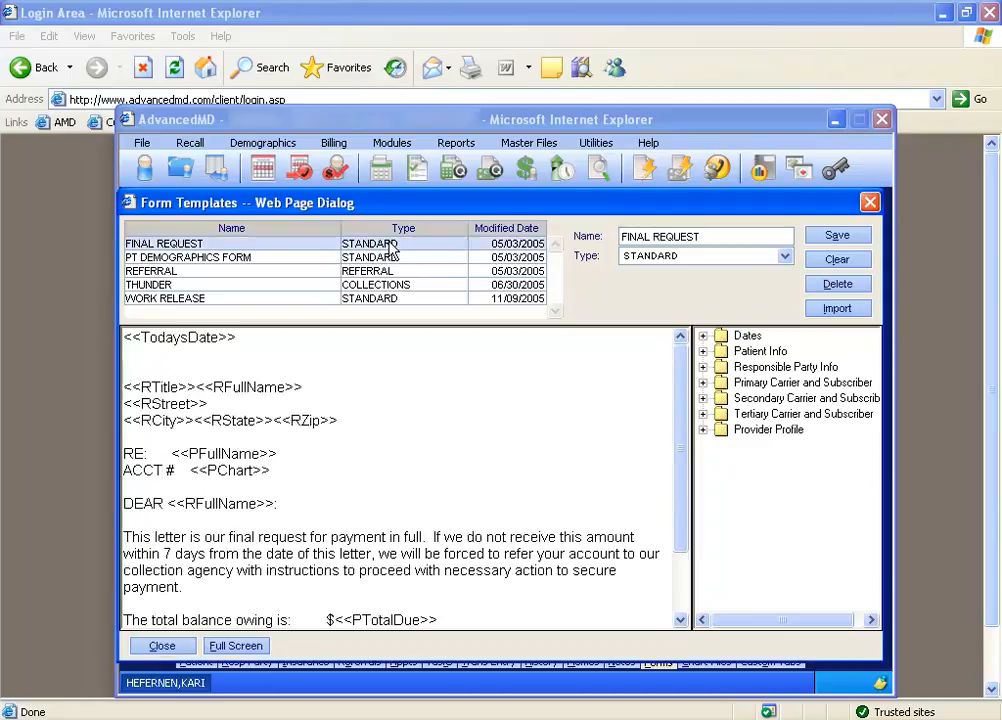
click(869, 204)
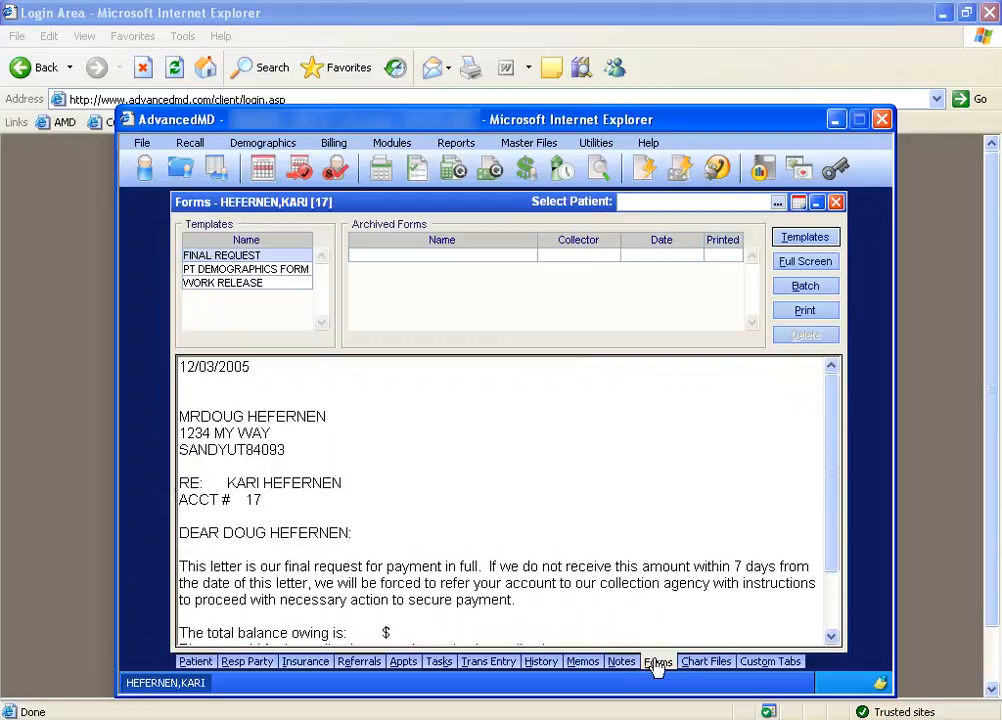
click(821, 244)
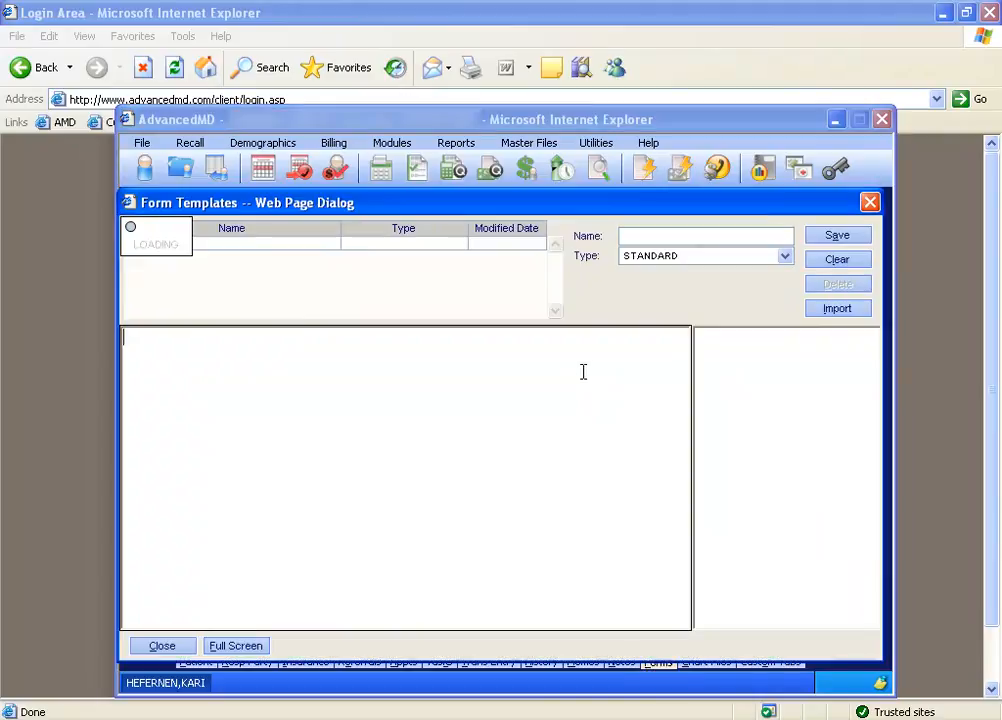
click(379, 271)
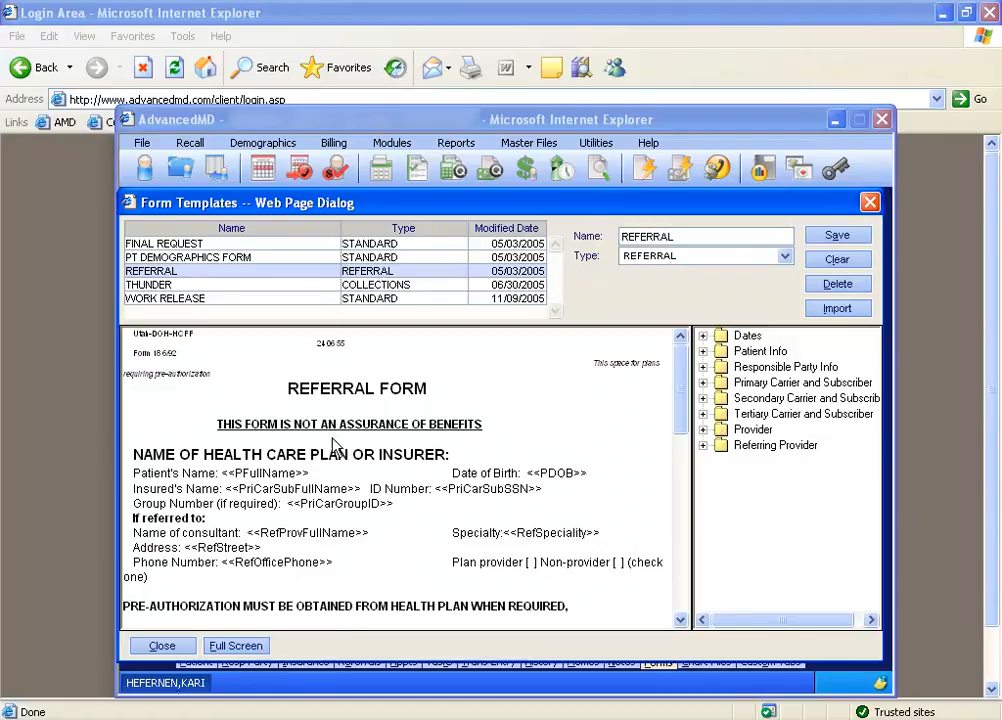
click(870, 202)
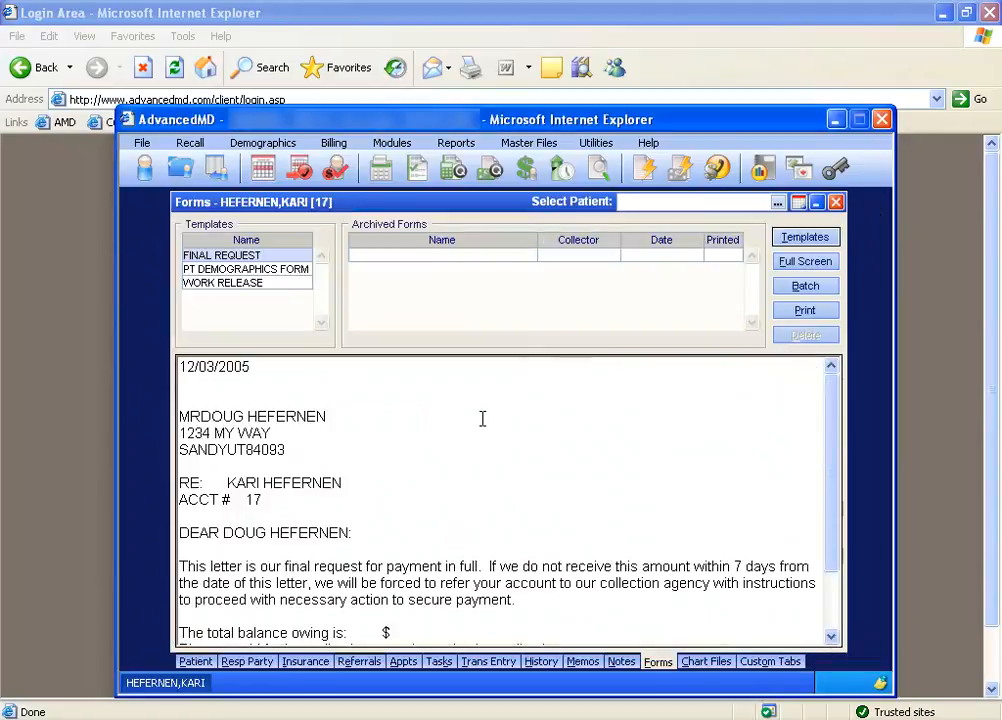
Preview the REFERRAL form from the patient's referral record, examine the patient's and insured's names, and close the preview.
click(360, 662)
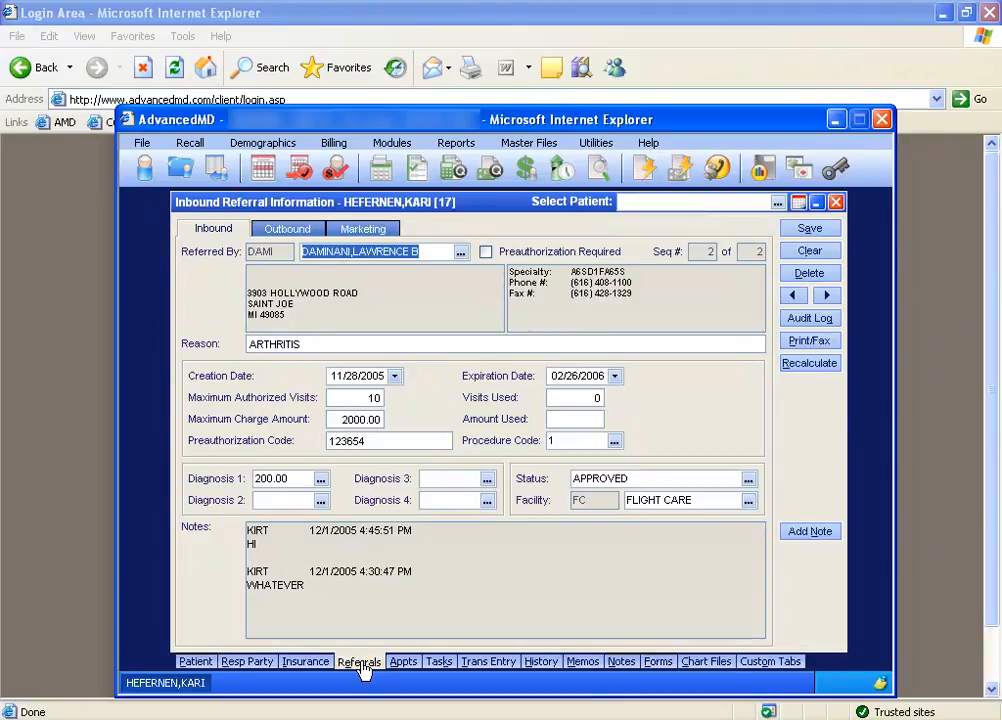
click(823, 345)
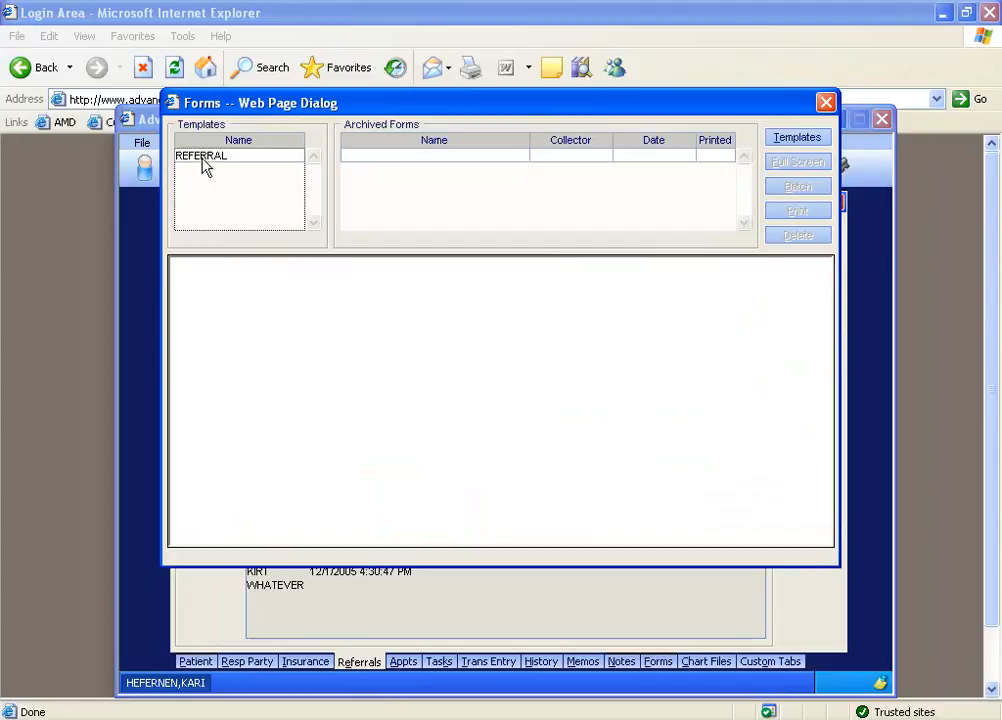
click(202, 158)
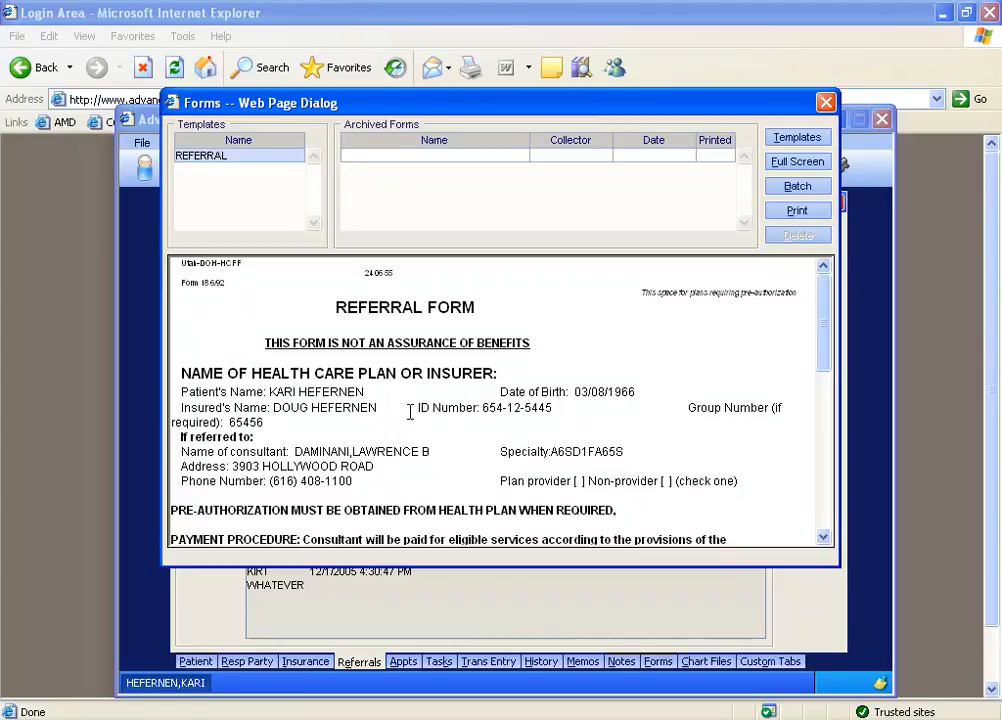
drag(270, 392, 348, 392)
drag(289, 408, 343, 408)
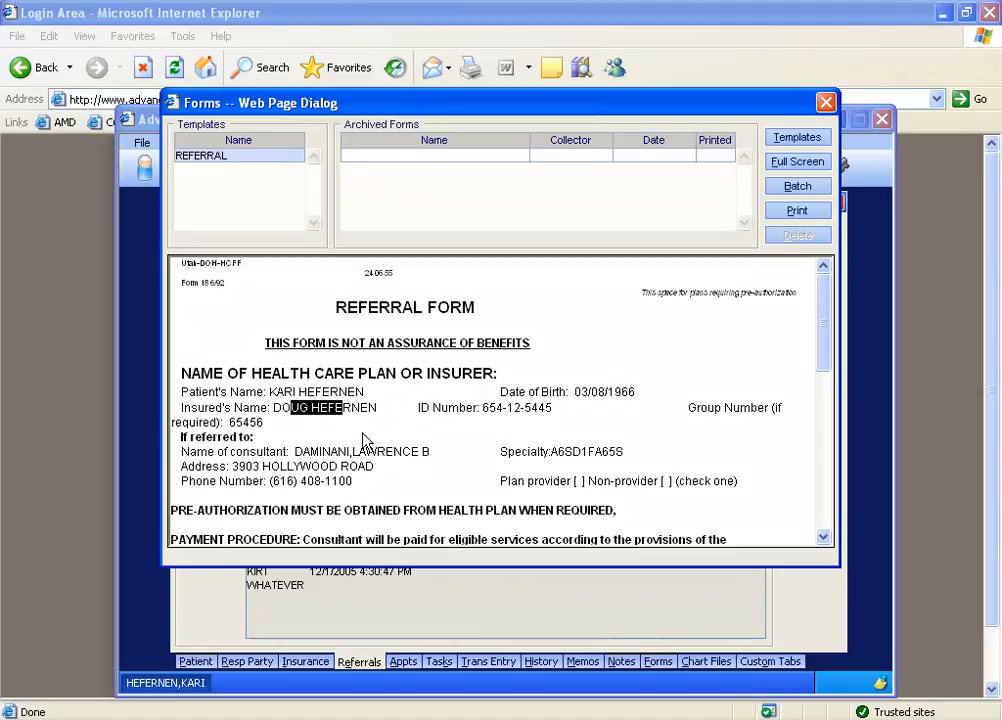
click(826, 104)
Create and save a new form template of type STANDARD named SCHOOL RELEASE FORM.
click(658, 661)
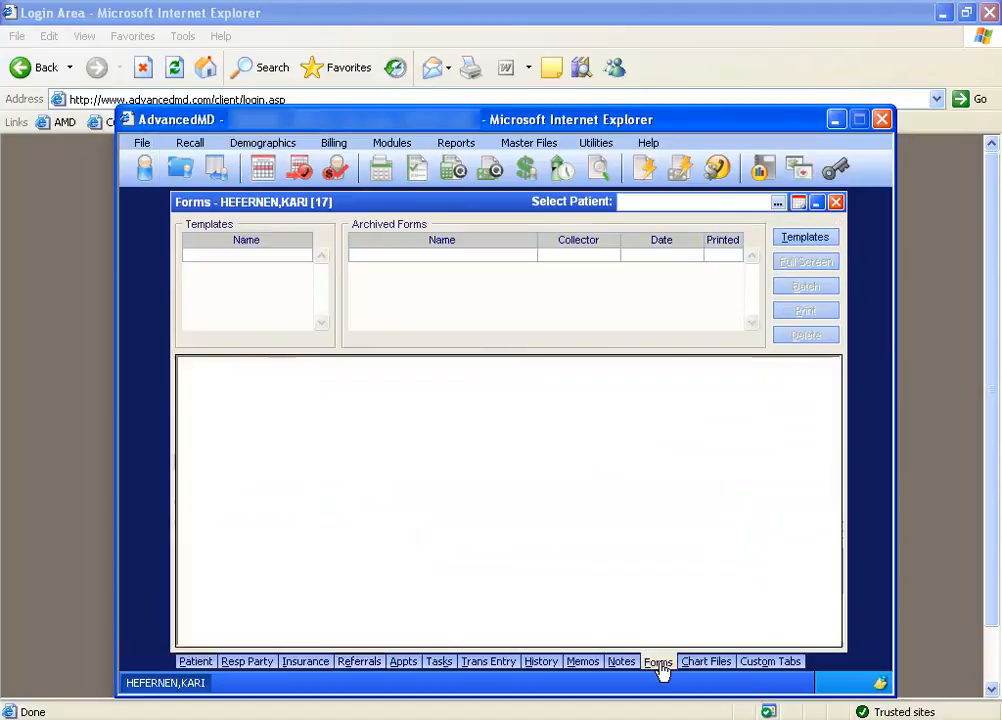
click(808, 240)
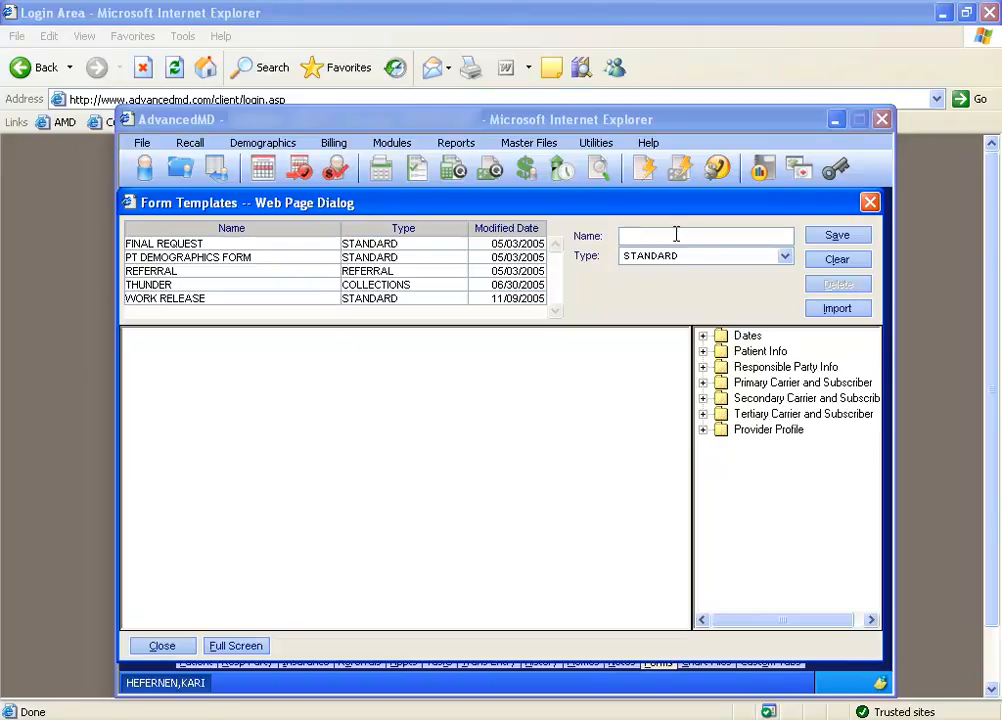
text(SCHOOL RELEASE FORM)
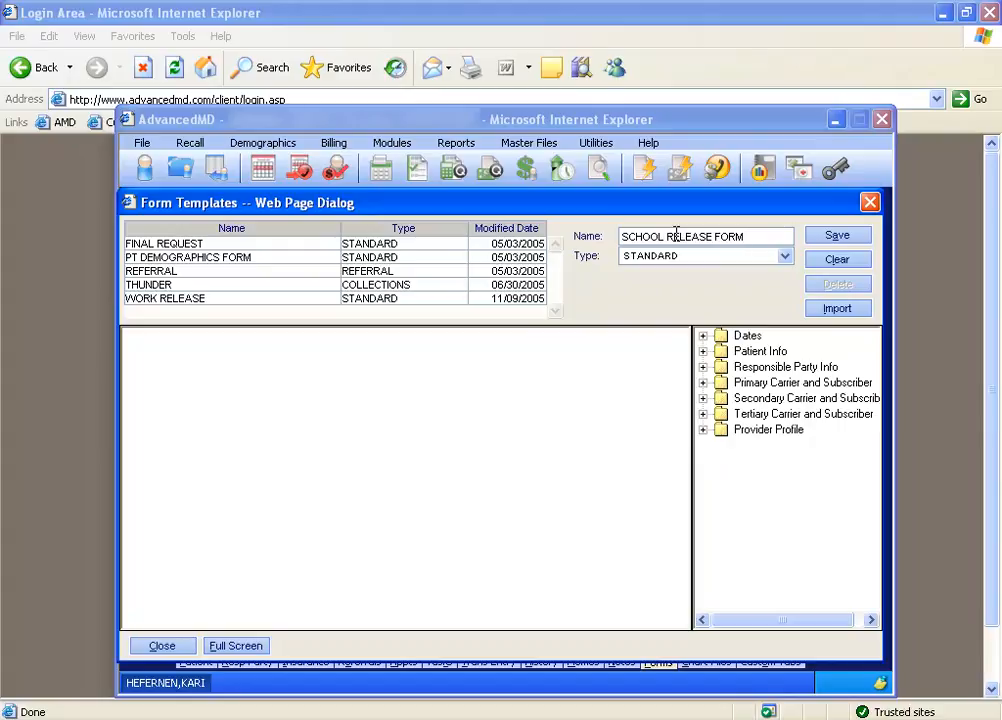
click(836, 237)
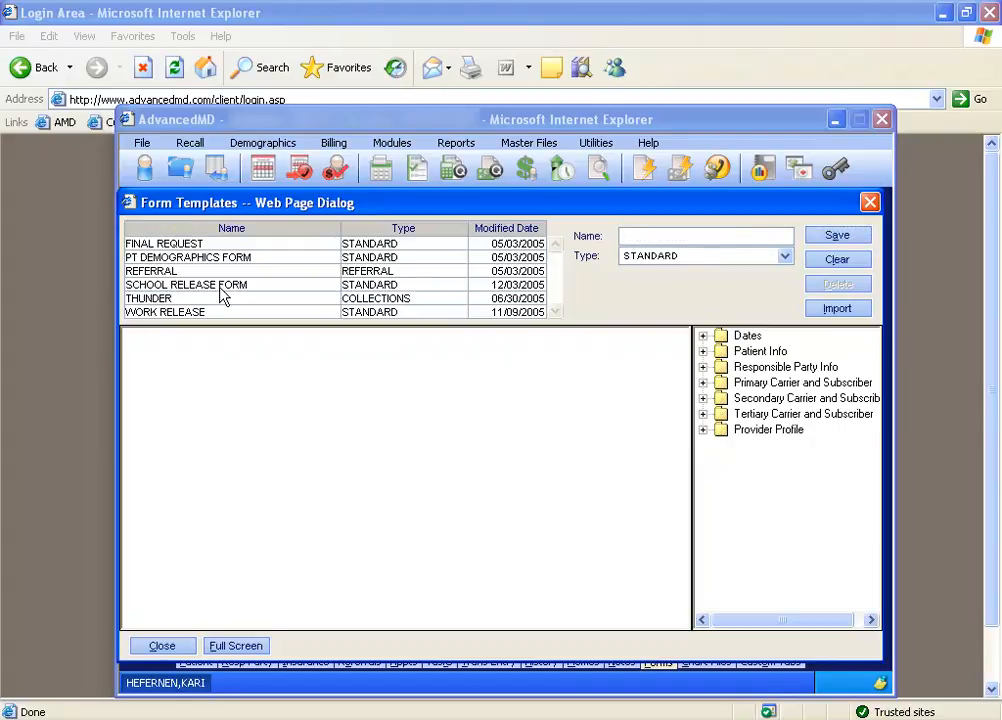
Open the SCHOOL RELEASE FORM template and enter "Dear School," followed by a blank line and "Please excuse".
click(221, 288)
click(221, 344)
key(Tab)
click(176, 346)
text(Dear School,)
key(Return)
key(Return)
text(Please excuse)
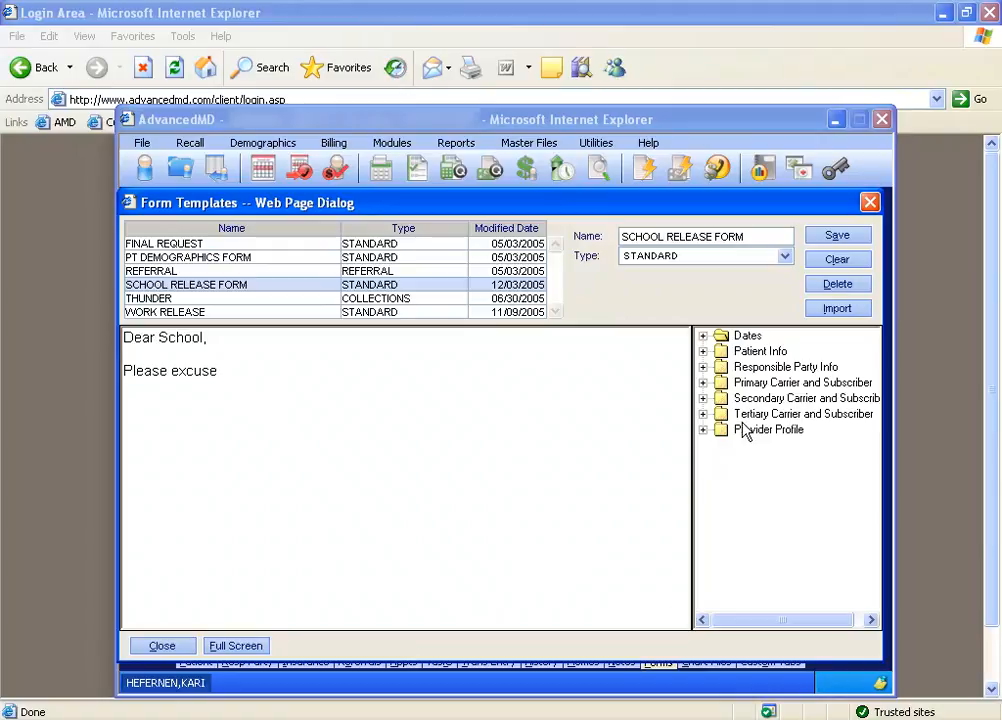
Insert the patient's First Name and Last Name merge fields after "Please excuse" and adjust the spacing between them.
click(703, 351)
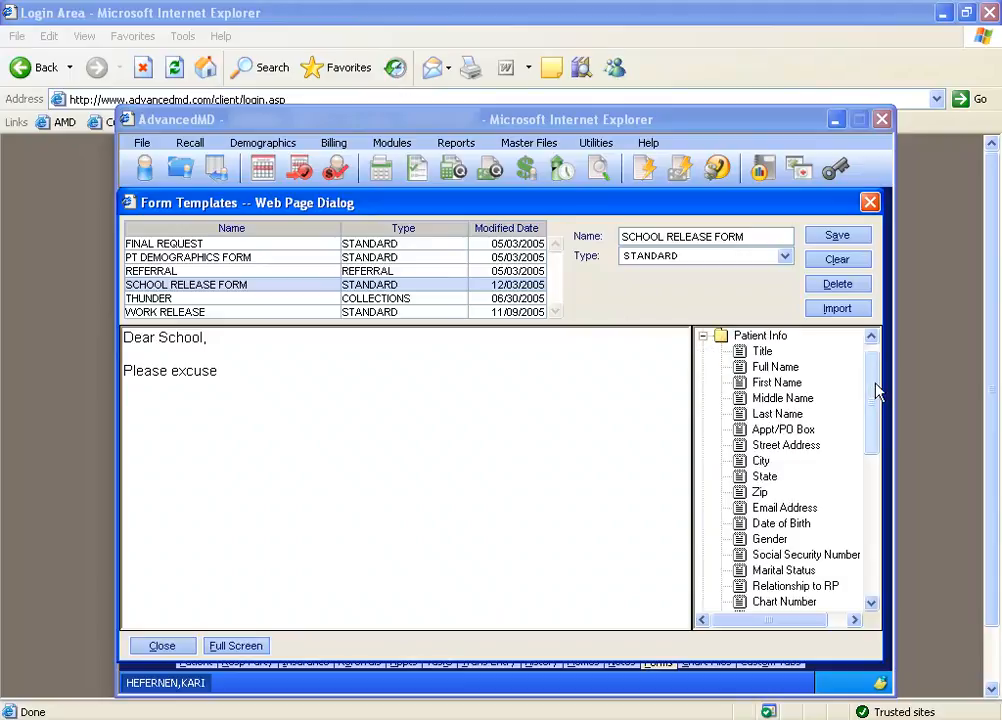
scroll(875, 394, down, 1)
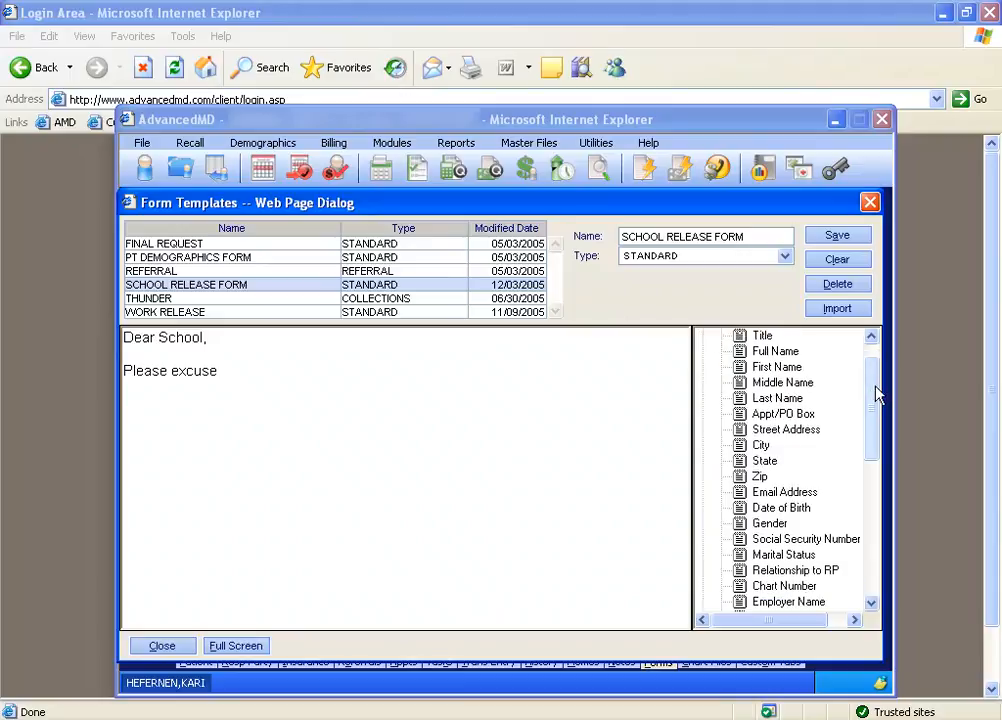
double_click(779, 368)
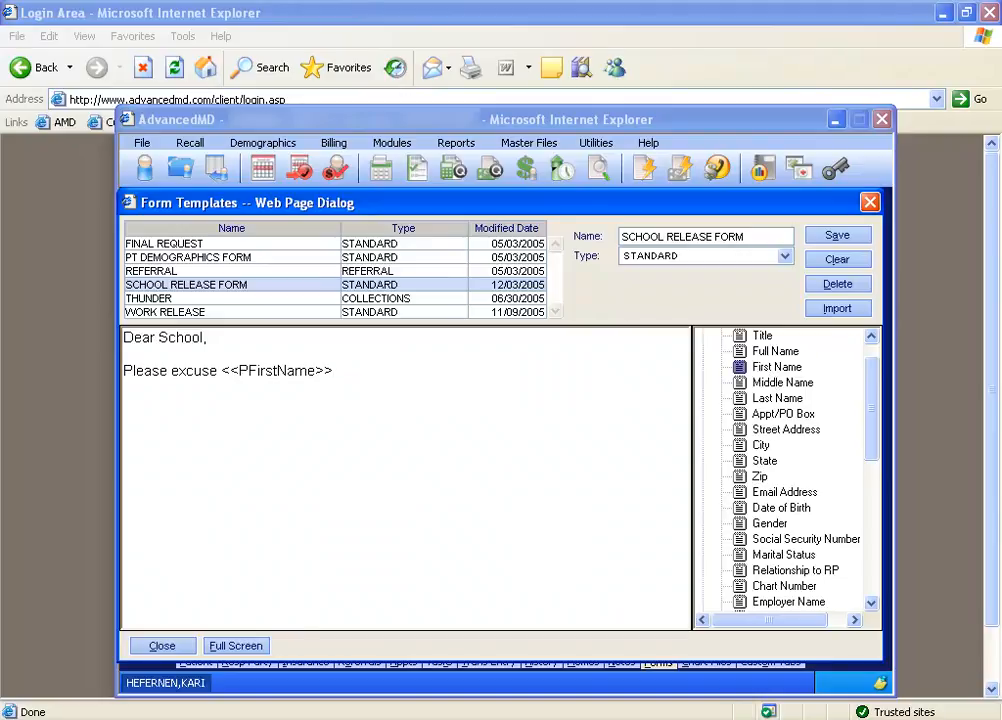
double_click(762, 405)
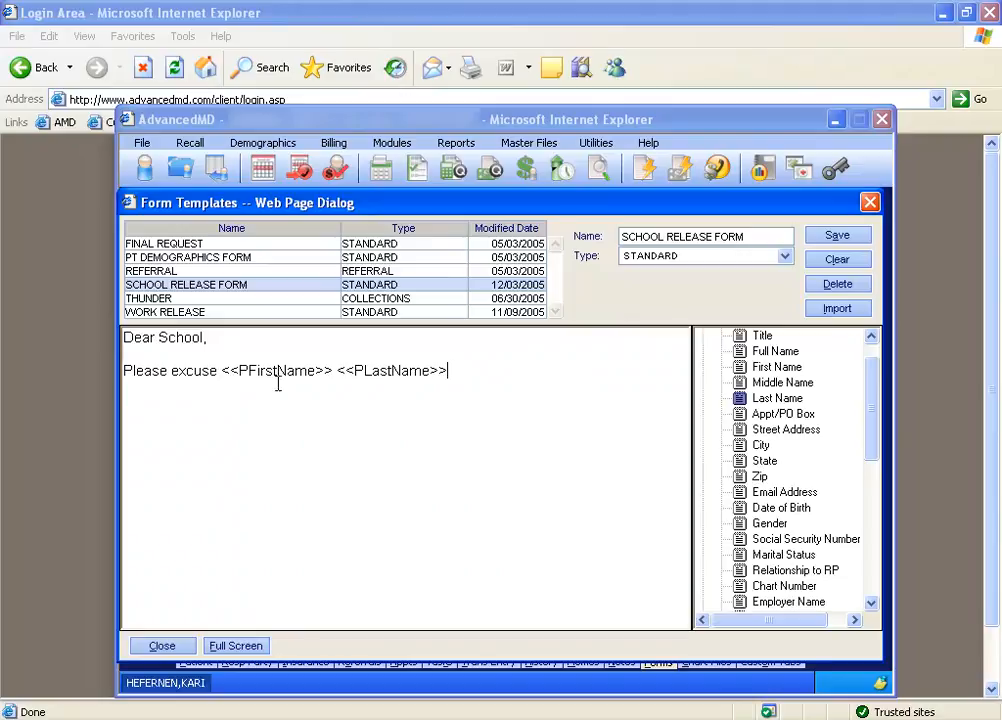
click(339, 370)
key(BackSpace)
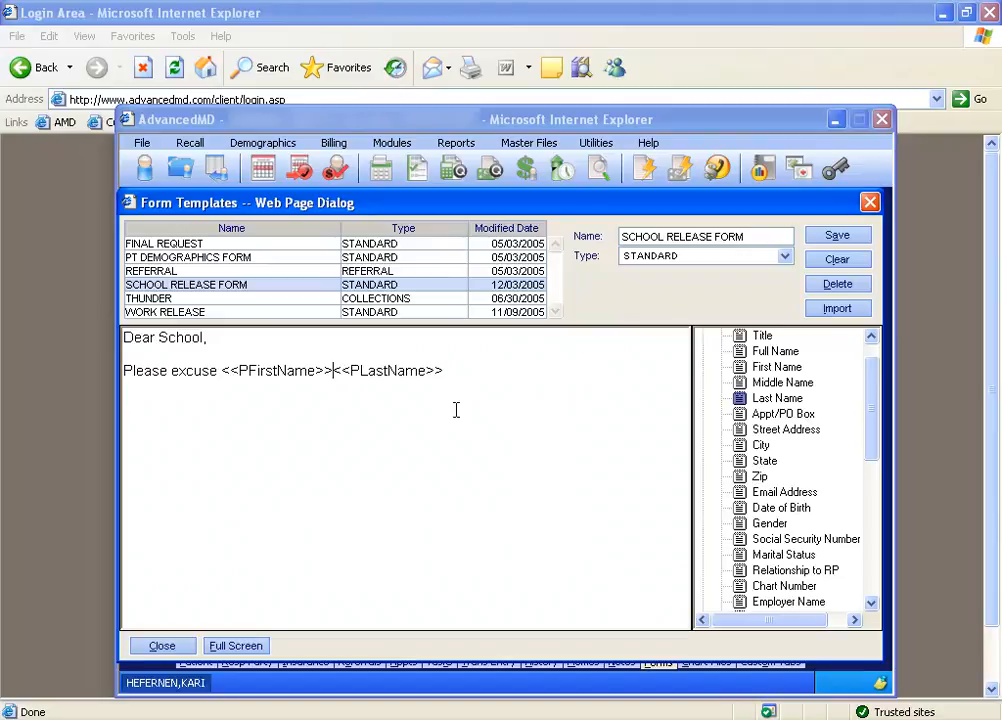
Complete the sentence after the patient name fields with "from school for the next two weeks." and add the closing "Sincerely," below it.
click(461, 371)
text(f)
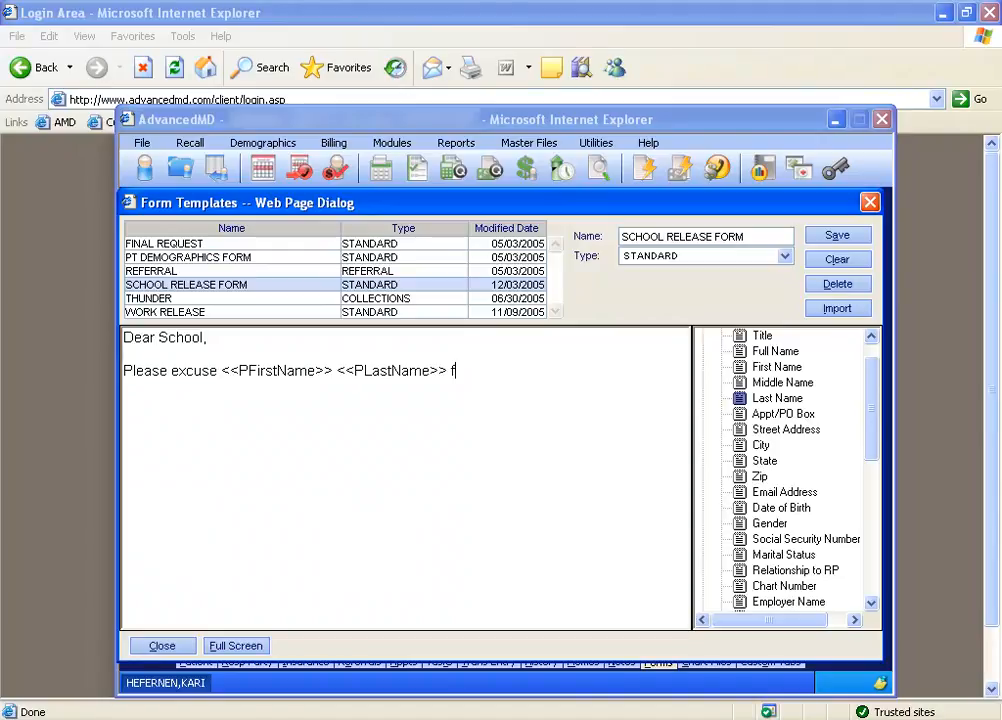
text(rom schoo)
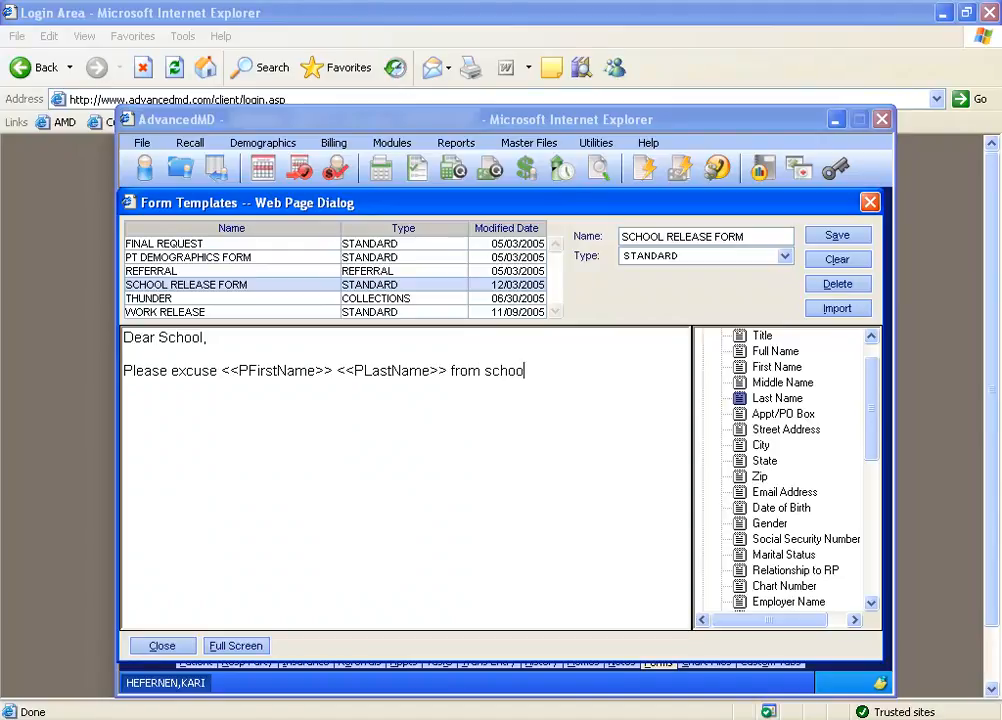
text(l for the next )
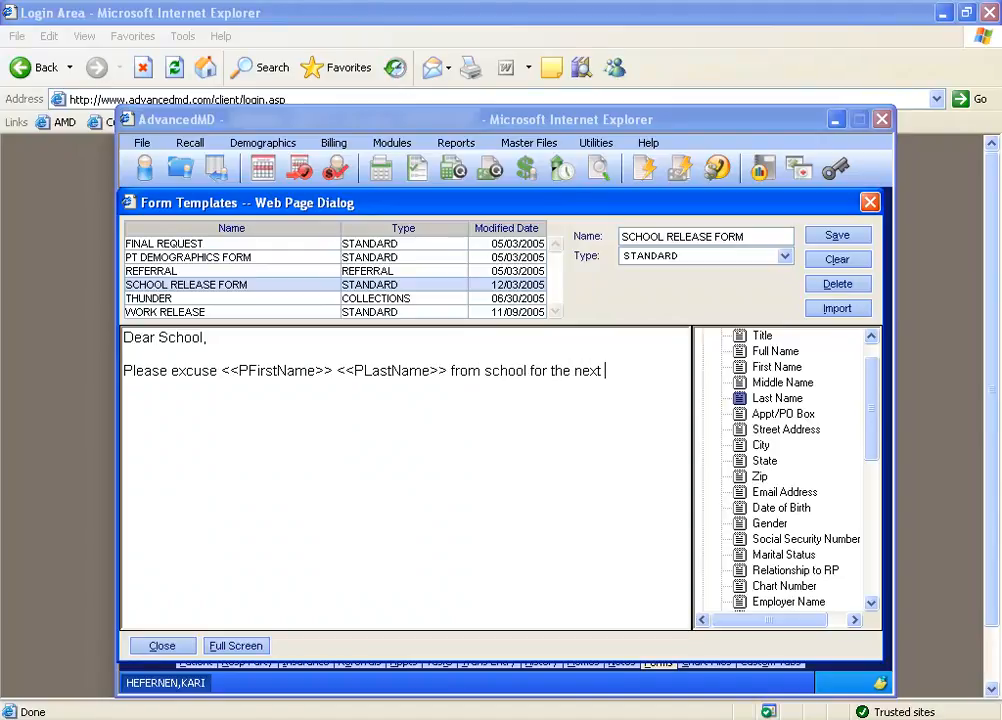
text(two weeks.)
key(Return)
key(Return)
text(Sincerely,)
key(Return)
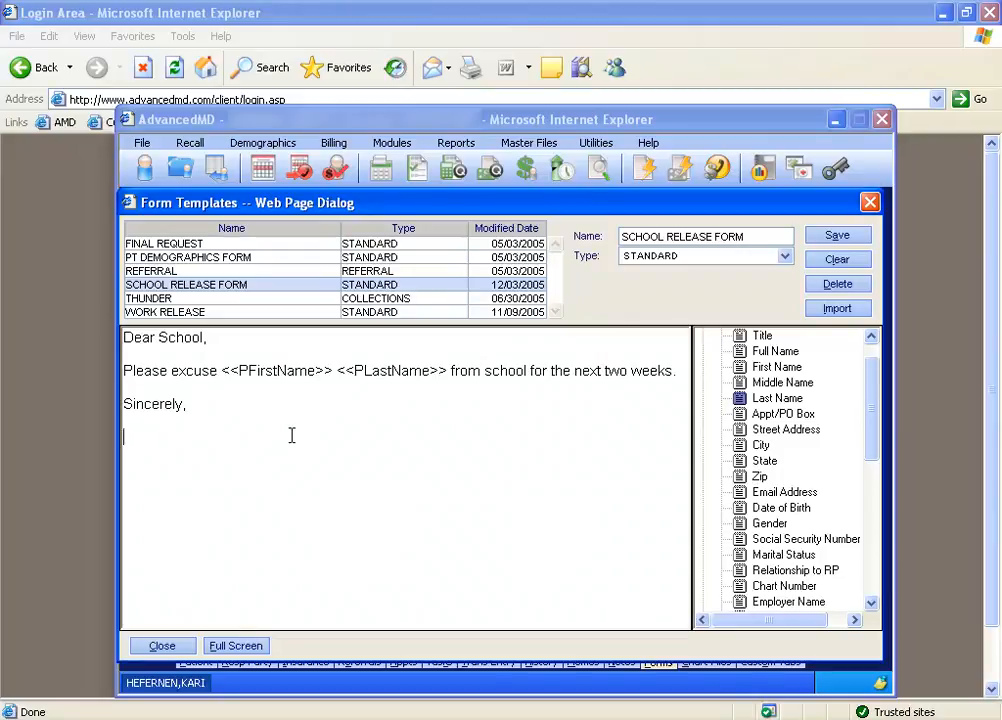
Insert the Provider Profile First Name and Last Name merge fields, separated by a space, below "Sincerely,".
drag(871, 409, 869, 389)
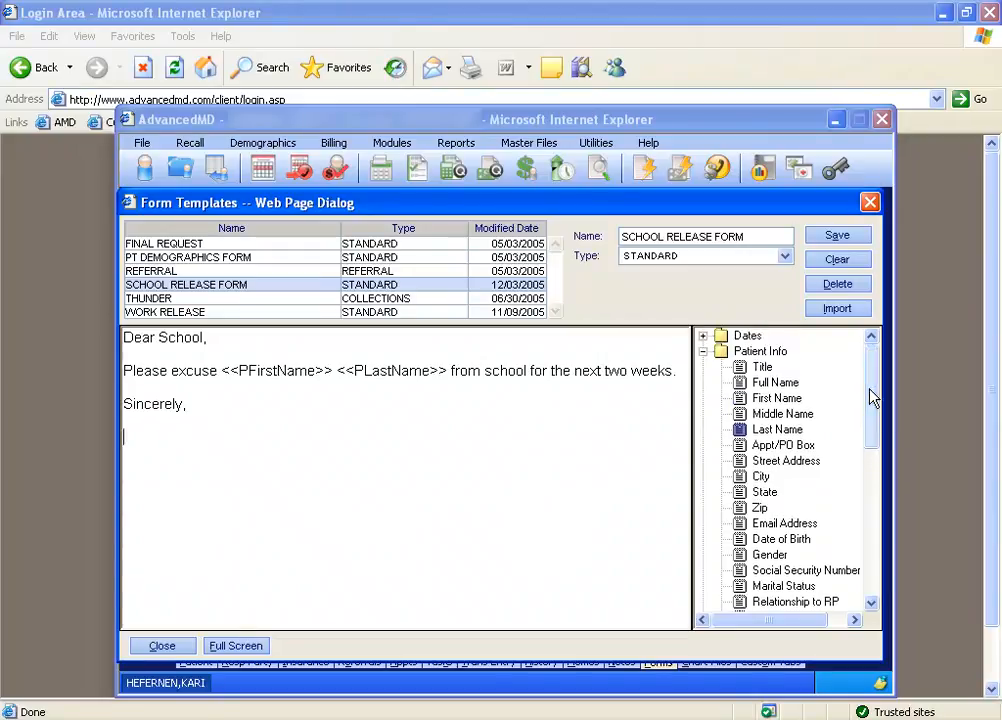
click(704, 352)
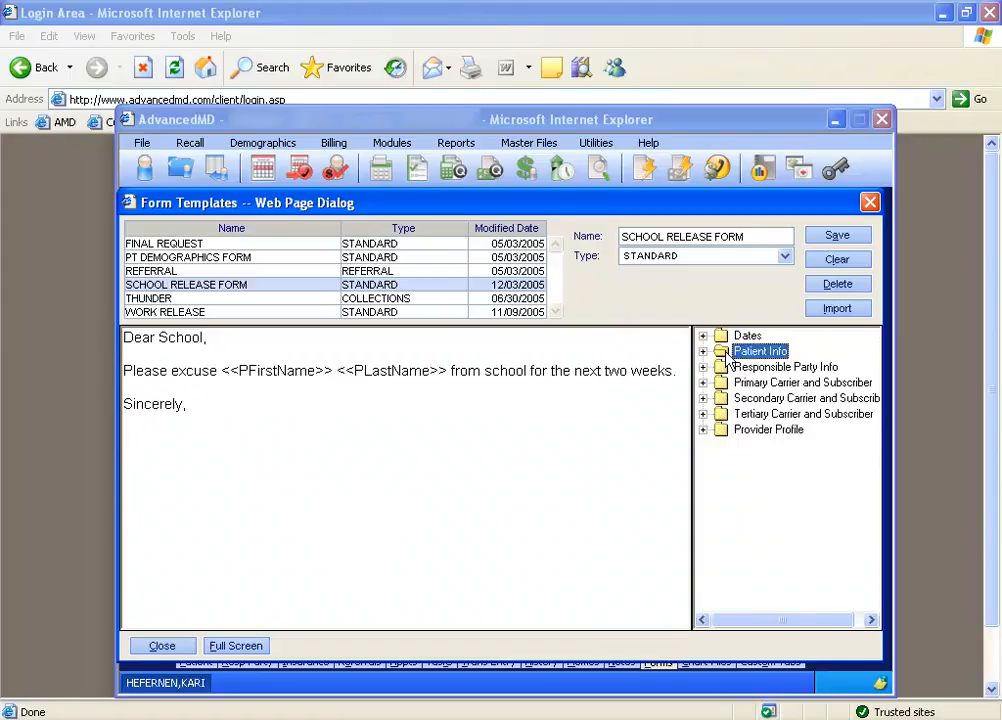
click(704, 430)
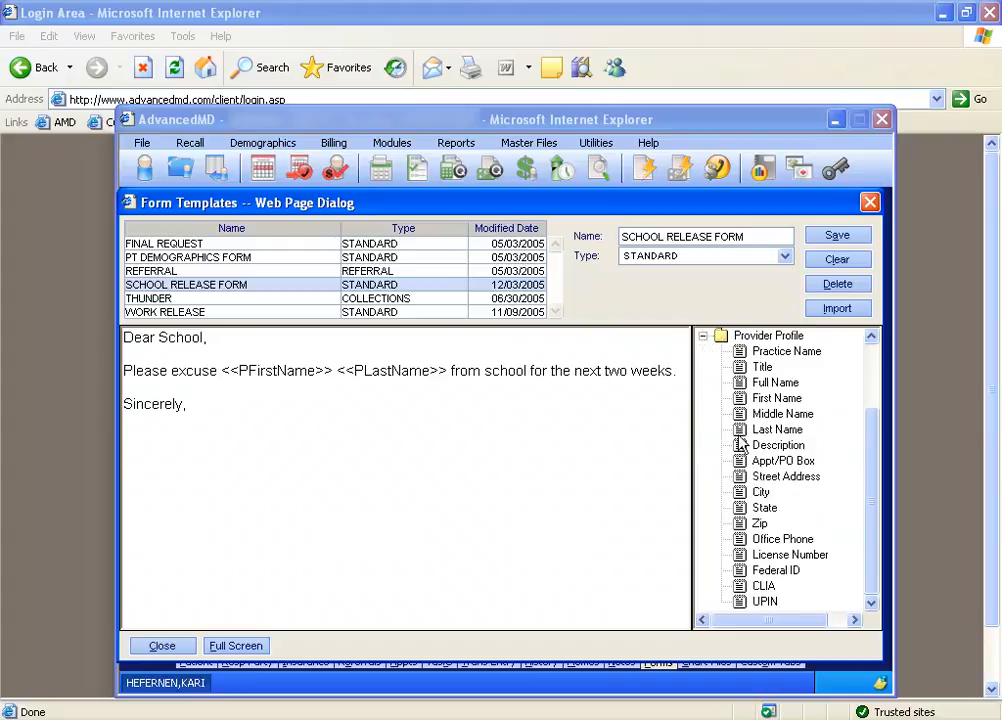
double_click(784, 399)
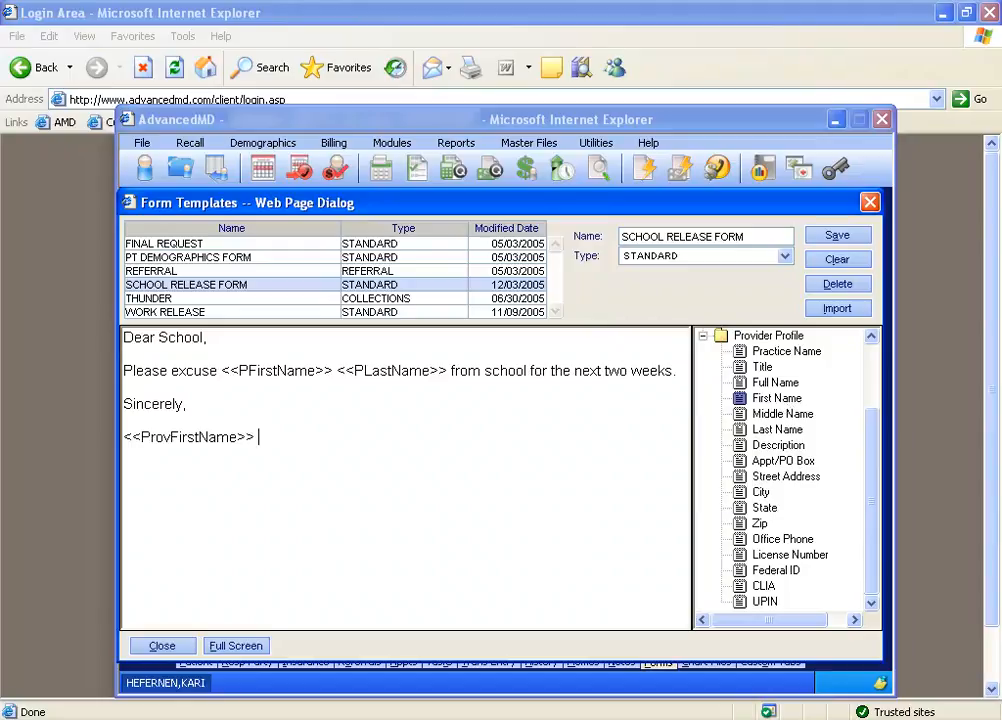
double_click(777, 429)
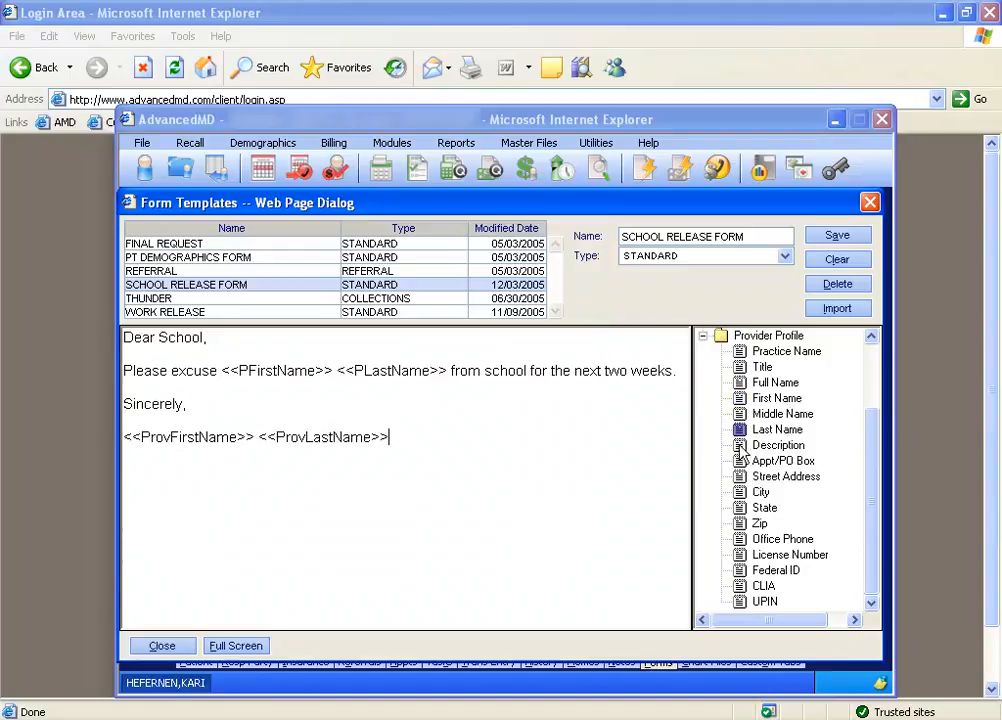
Insert the Today's Date merge field on the line below the provider's name, and save and close the template.
click(703, 336)
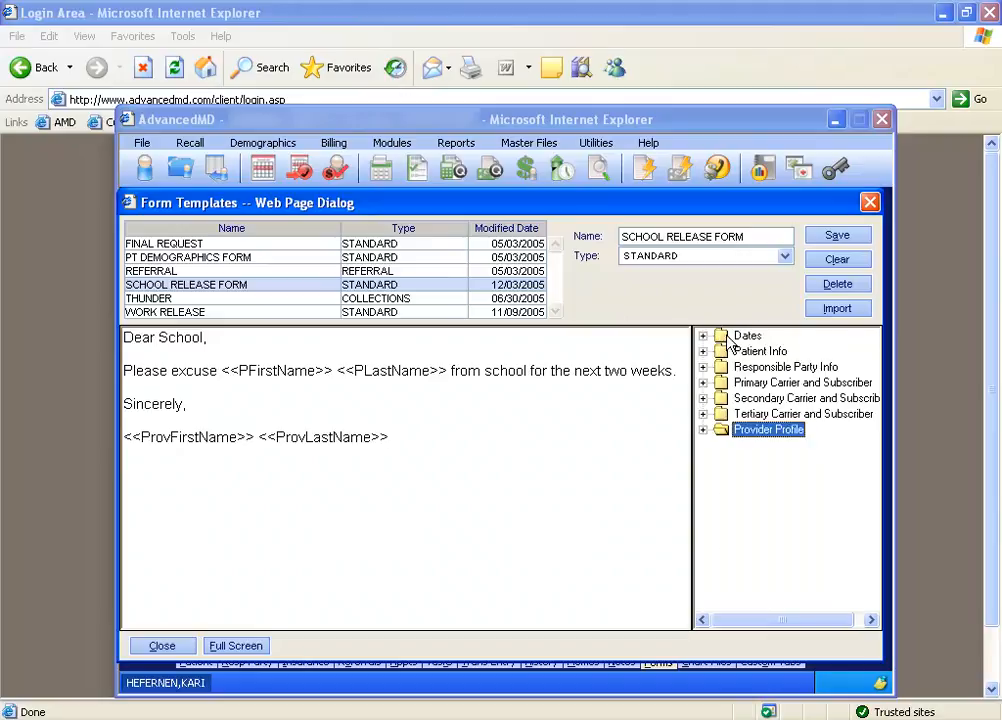
click(703, 336)
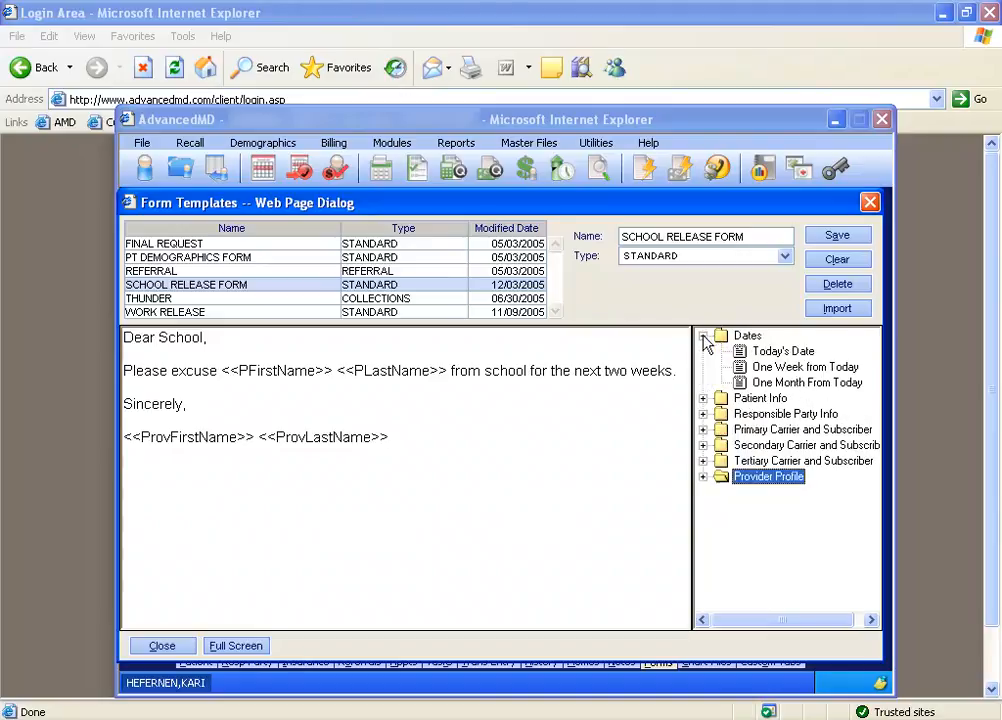
double_click(778, 353)
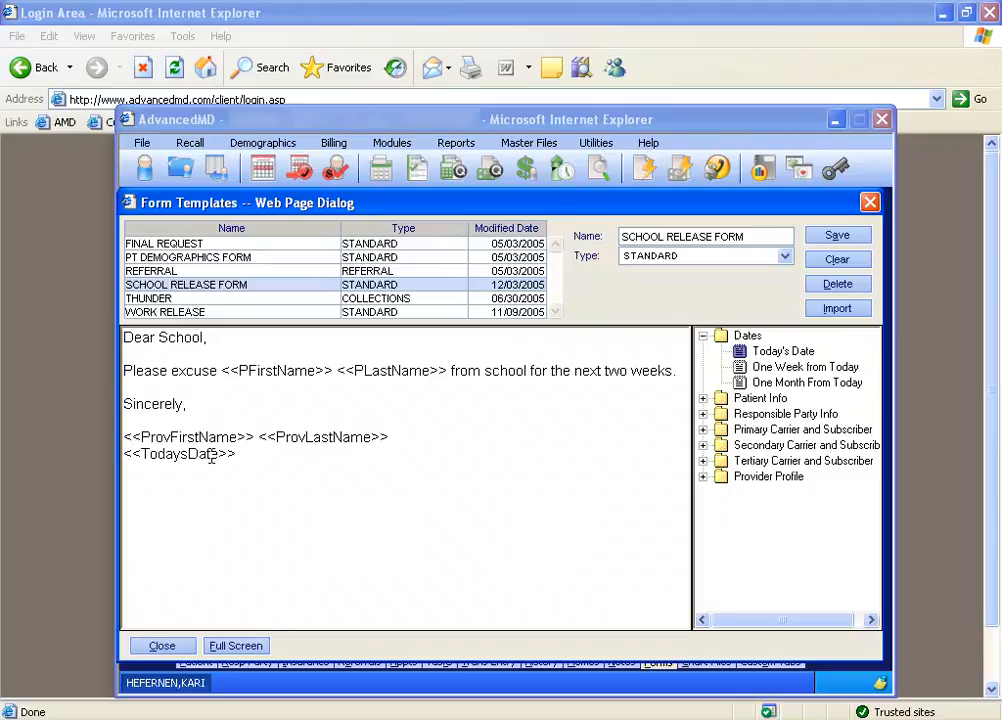
click(834, 237)
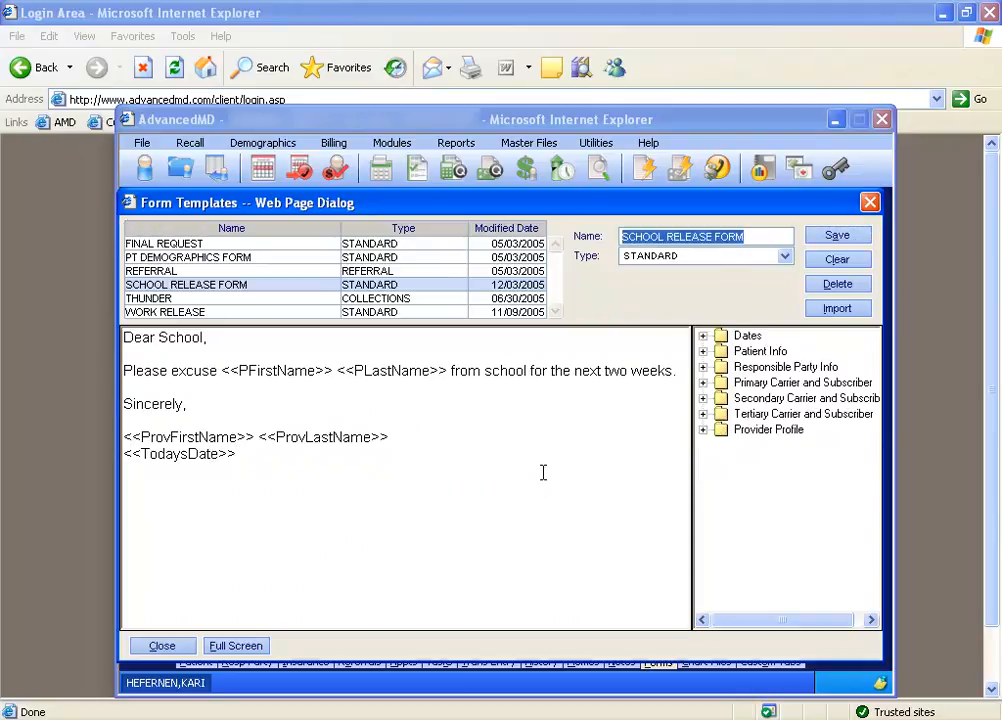
click(162, 645)
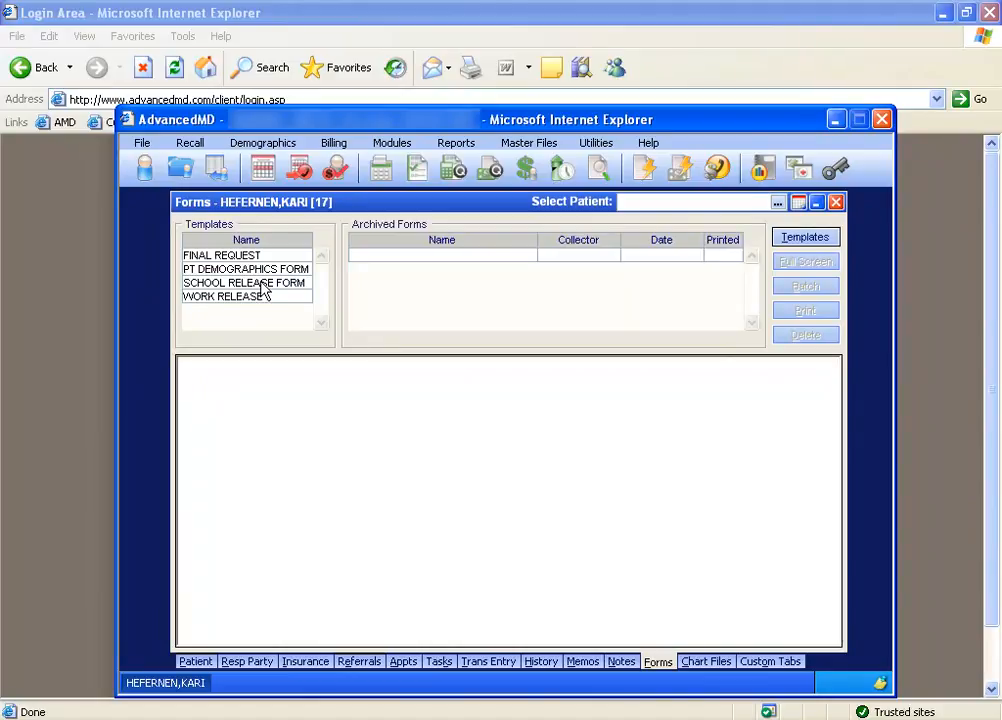
Search patients by last name, select the second match, and preview the SCHOOL RELEASE FORM to examine the merged patient name.
click(629, 203)
text(DOO)
key(Return)
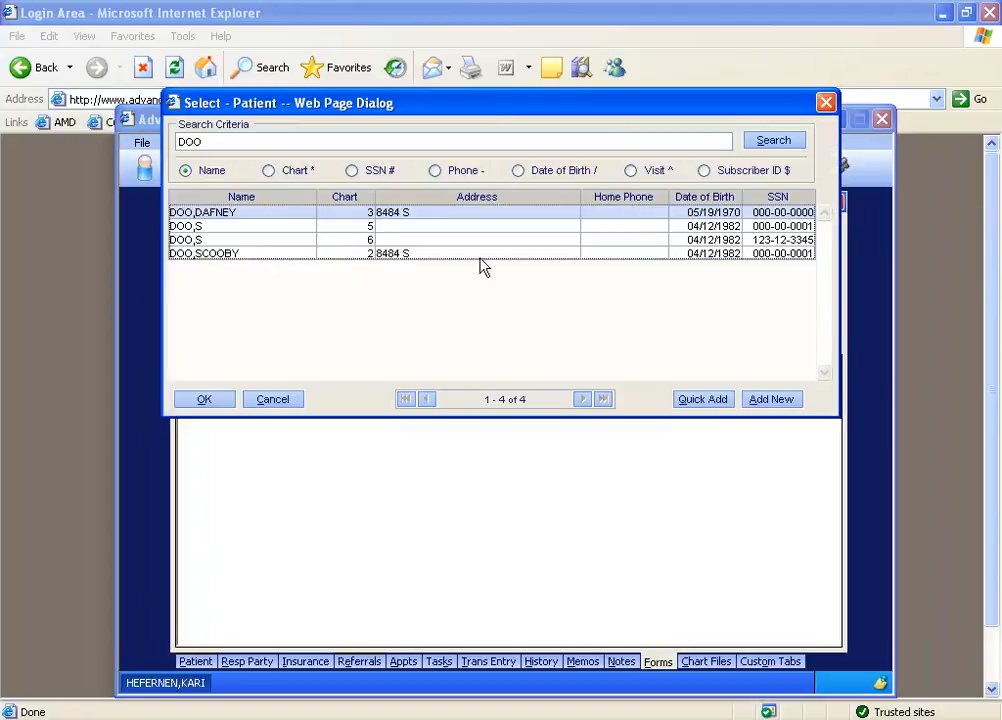
double_click(248, 222)
click(345, 445)
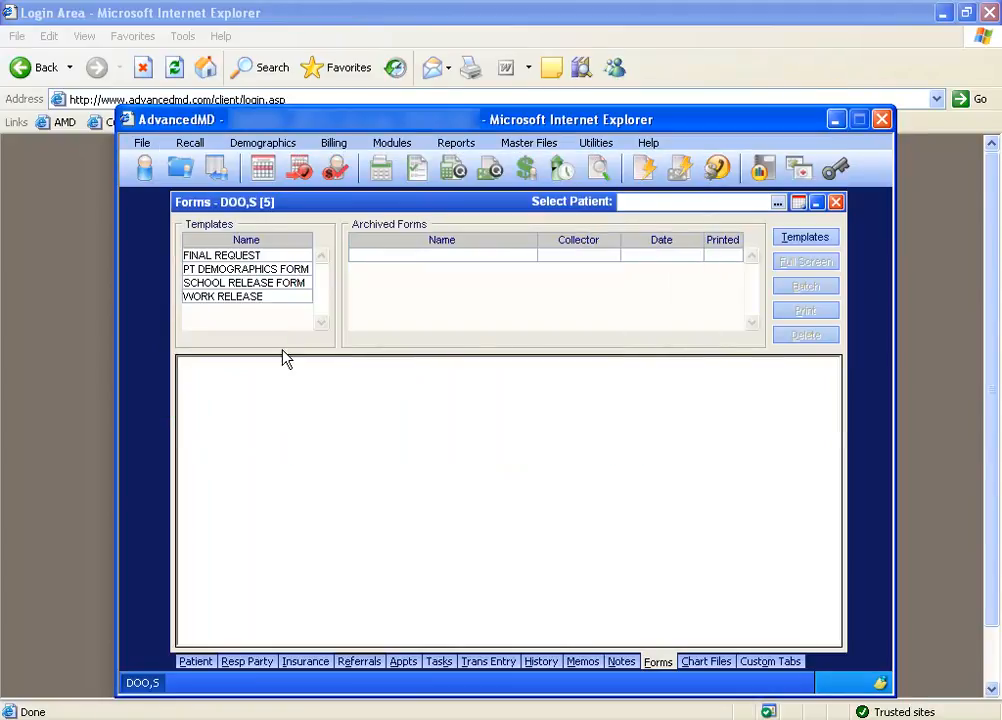
click(250, 283)
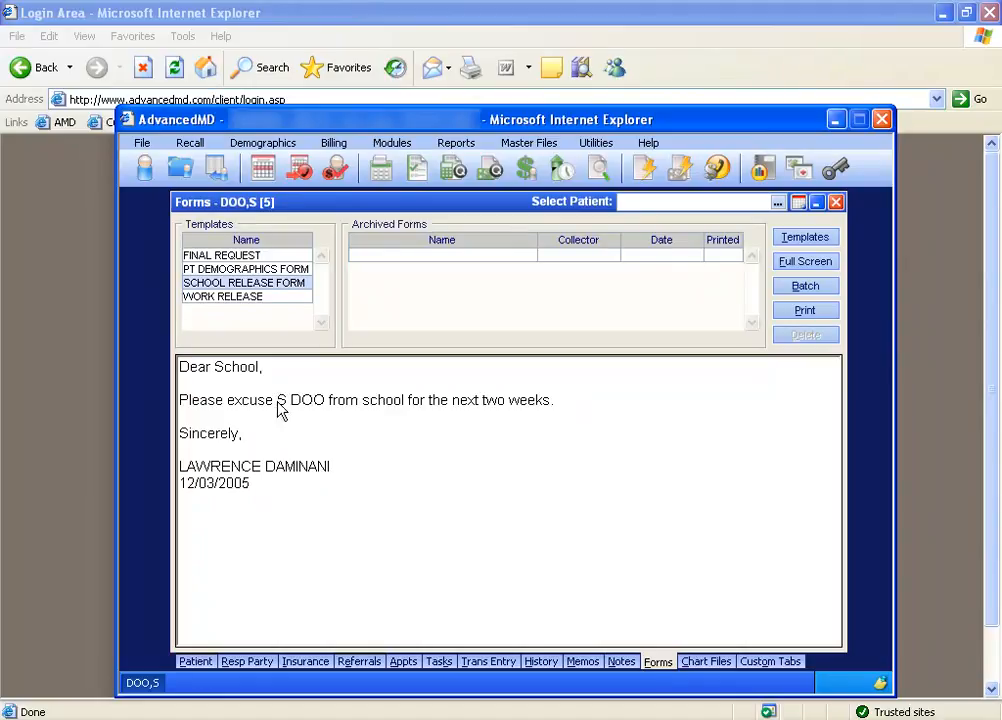
drag(277, 400, 324, 401)
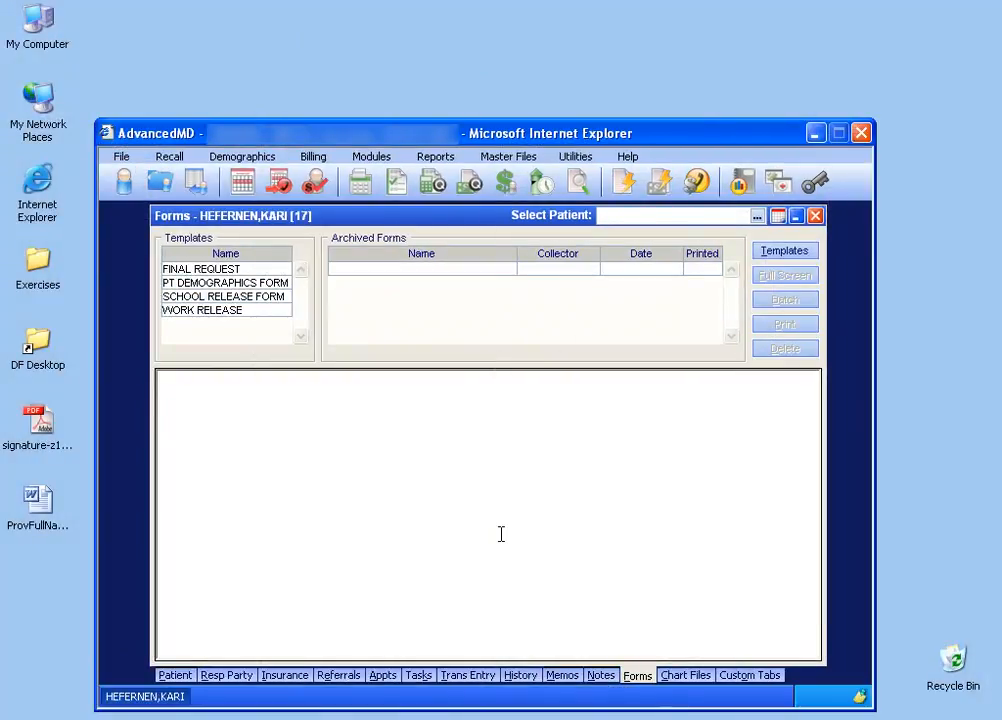
Preview the SCHOOL RELEASE FORM for the current patient and for another patient found by last name to compare the merged data.
click(251, 303)
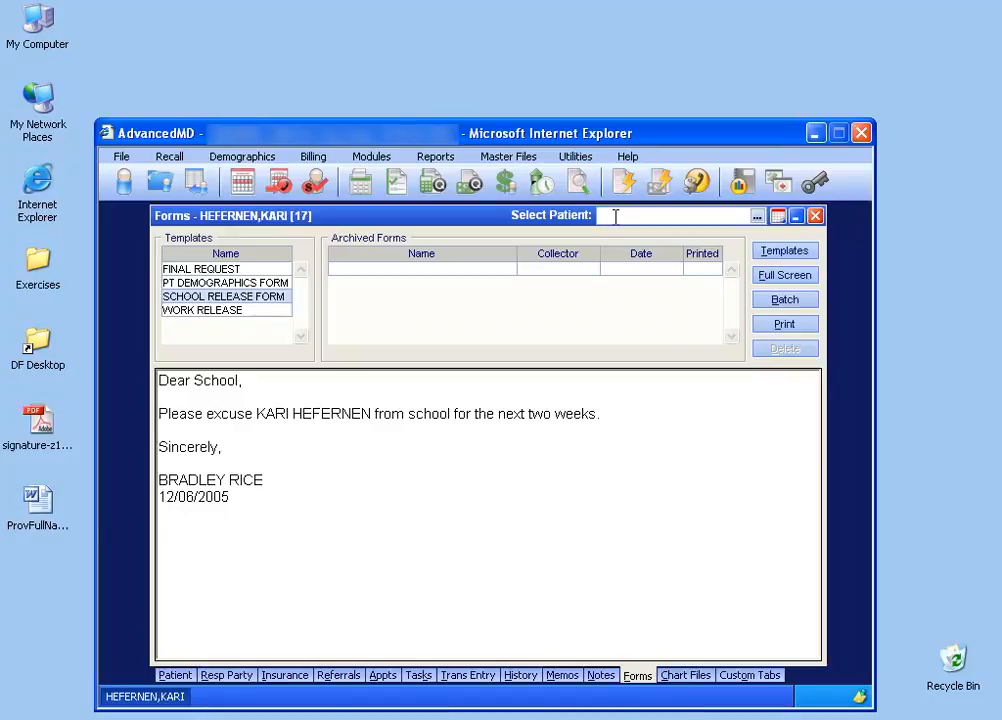
text(SIMS)
key(Return)
double_click(268, 231)
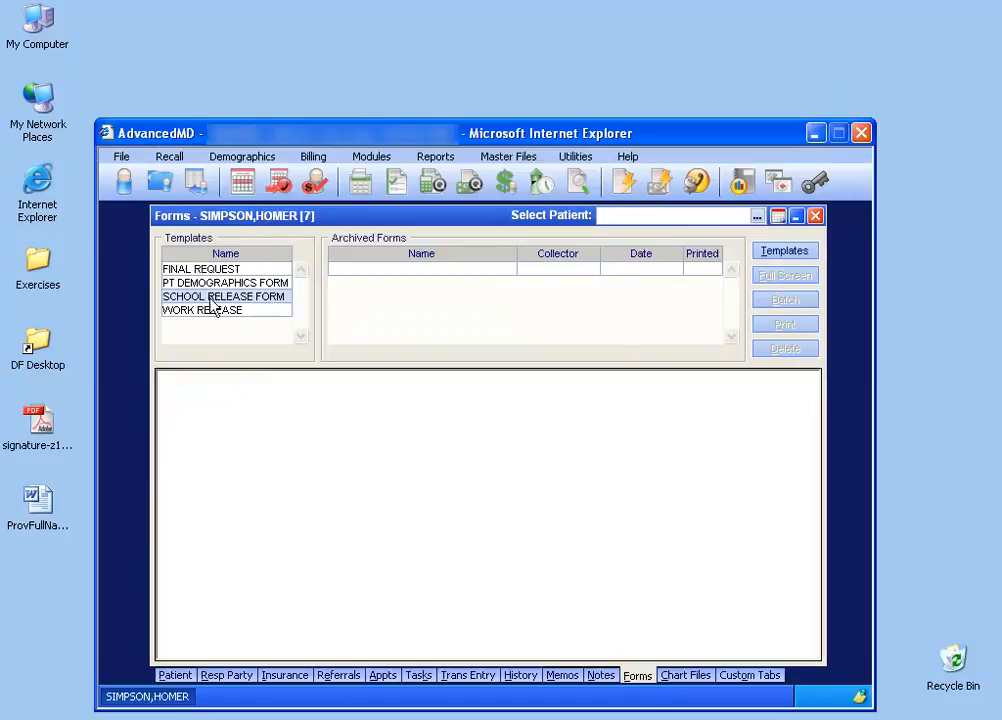
click(228, 305)
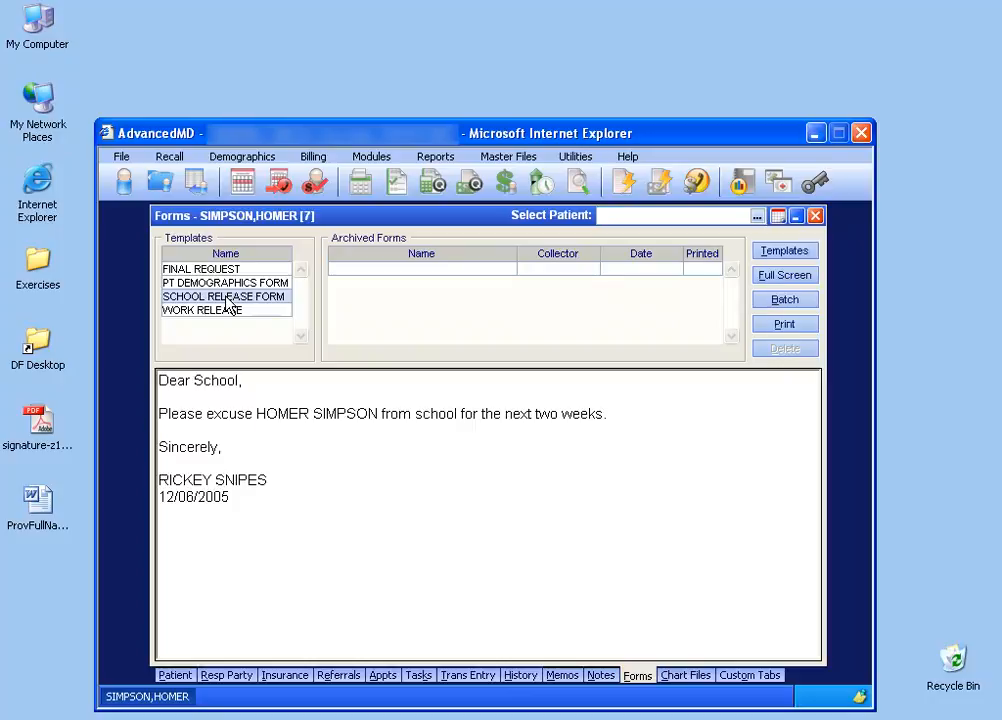